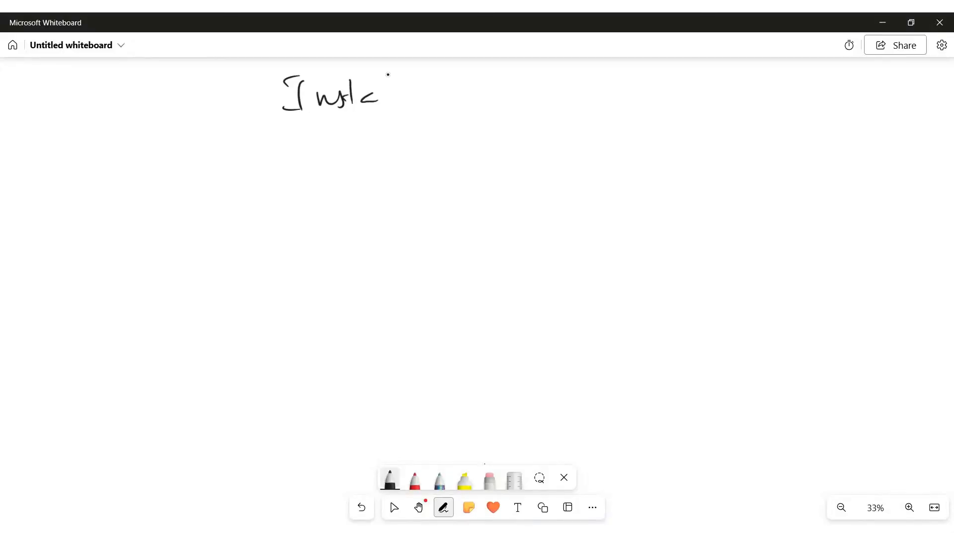
- Finish handwriting the title "Instability Index" with the black pen and underline both words
left_click(397, 90)
left_click(426, 90)
left_click_drag(495, 95, 498, 112)
left_click_drag(503, 102, 515, 113)
mouse_move(525, 101)
left_mouse_down()
mouse_move(541, 111)
mouse_move(556, 102)
left_mouse_up()
left_click_drag(403, 147, 472, 135)
left_click_drag(501, 139, 570, 133)
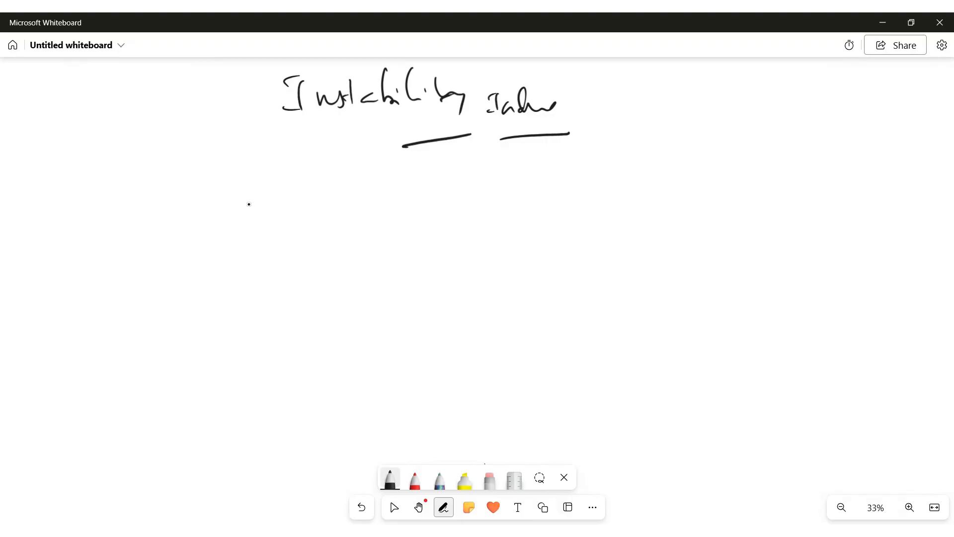
- Sketch a pair of axes with a fluctuating, rising curve and write an underlined "CV" beside the graph
mouse_move(232, 170)
left_mouse_down()
mouse_move(240, 280)
mouse_move(401, 271)
left_mouse_up()
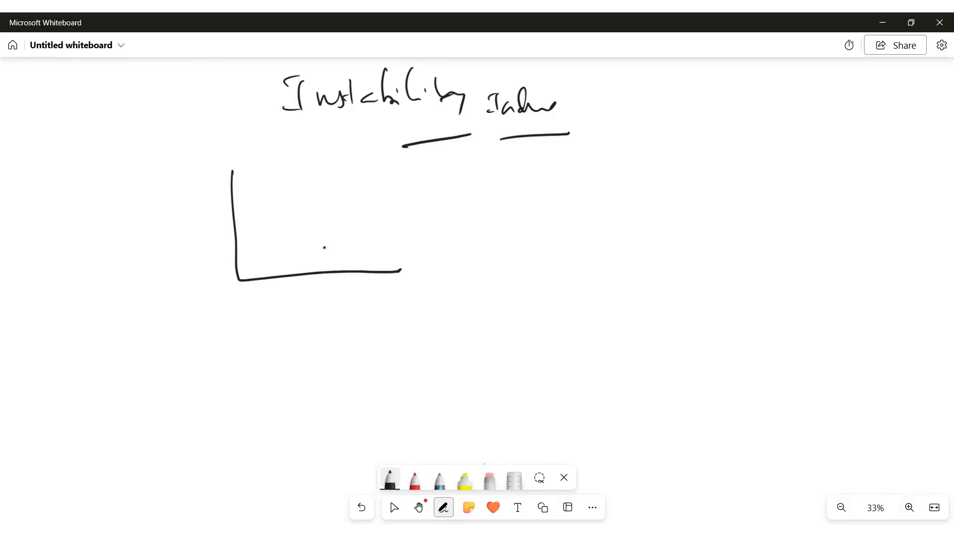
left_click_drag(243, 275, 451, 188)
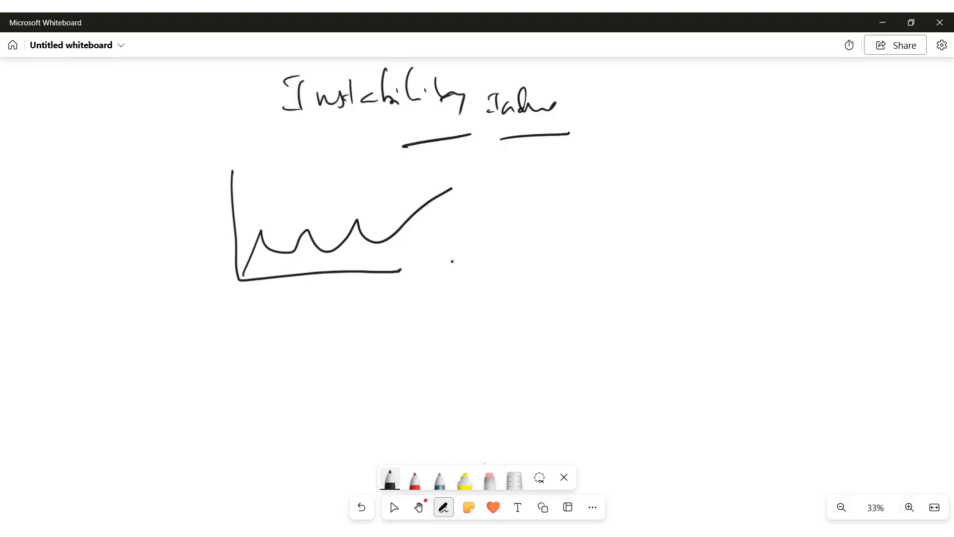
mouse_move(460, 247)
left_mouse_down()
mouse_move(458, 269)
mouse_move(489, 242)
left_mouse_up()
left_click_drag(442, 285, 495, 276)
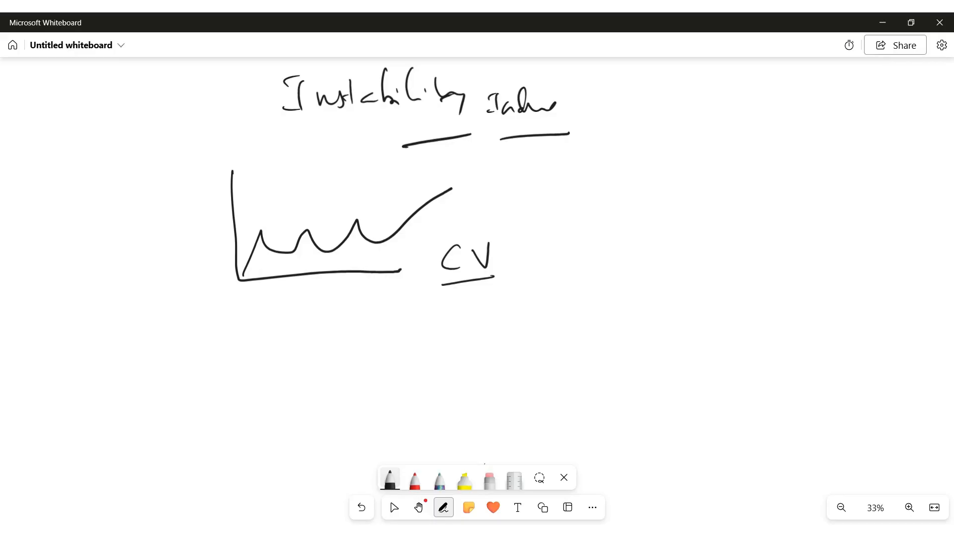
- Handwrite the word "Trend" below the graph and underline it
left_click_drag(263, 354, 248, 371)
mouse_move(264, 354)
left_mouse_down()
mouse_move(265, 375)
mouse_move(291, 358)
left_mouse_up()
left_click_drag(299, 366, 337, 368)
left_click_drag(258, 399, 333, 374)
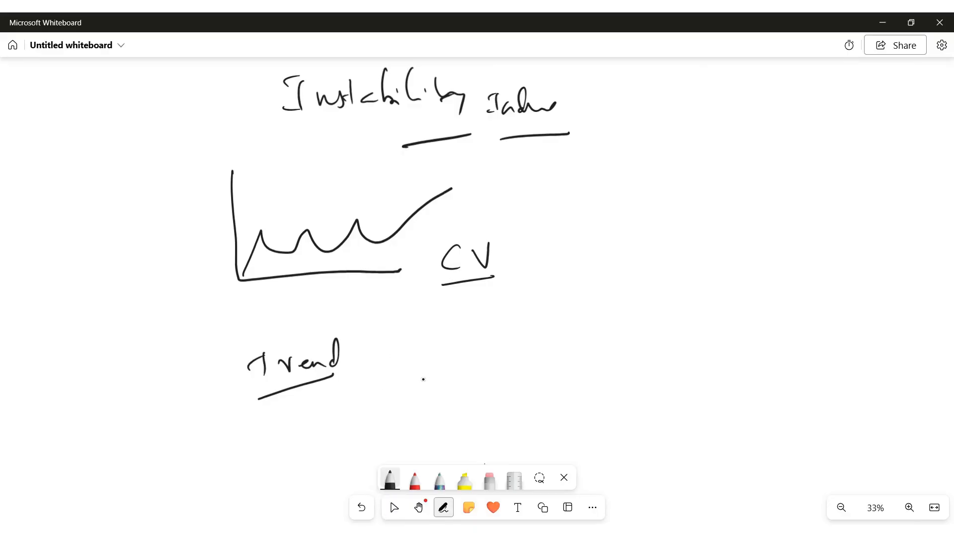
- Handwrite a second term beside "Trend" and underline it
left_click_drag(396, 393, 395, 411)
left_click_drag(417, 391, 418, 406)
left_click_drag(431, 393, 445, 392)
left_click_drag(468, 391, 468, 404)
left_click_drag(463, 388, 475, 388)
mouse_move(404, 428)
left_mouse_down()
mouse_move(494, 414)
mouse_move(489, 384)
mouse_move(479, 401)
left_mouse_up()
left_click_drag(466, 408, 492, 405)
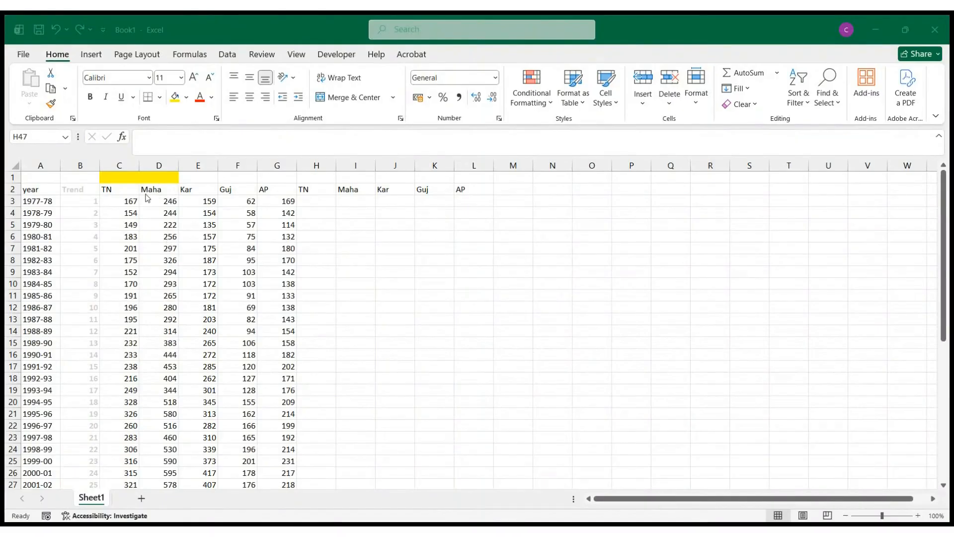
- Switch to the Excel workbook and examine the year and Trend columns from the first to the last data row
left_click(130, 207)
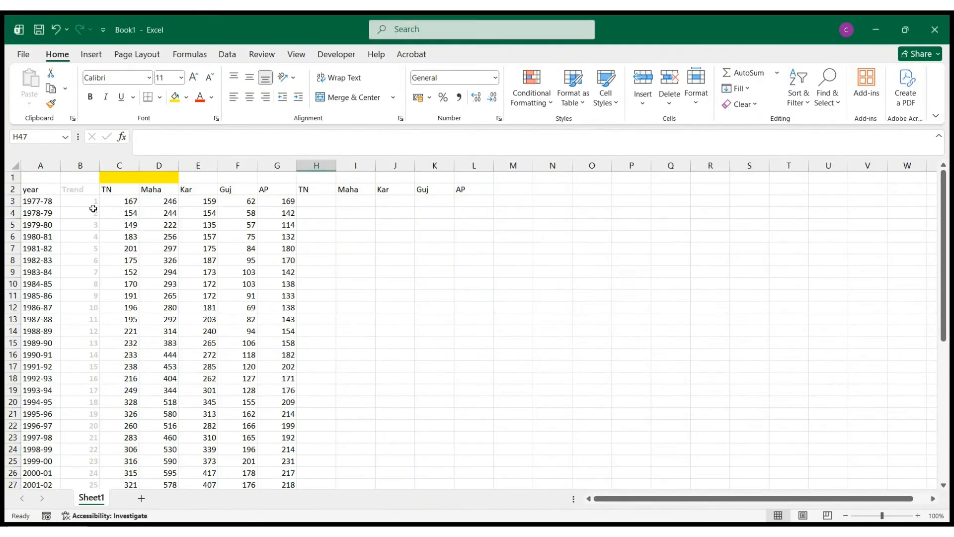
left_click(80, 165)
scroll(81, 234, "down", 1)
scroll(49, 214, "up", 1)
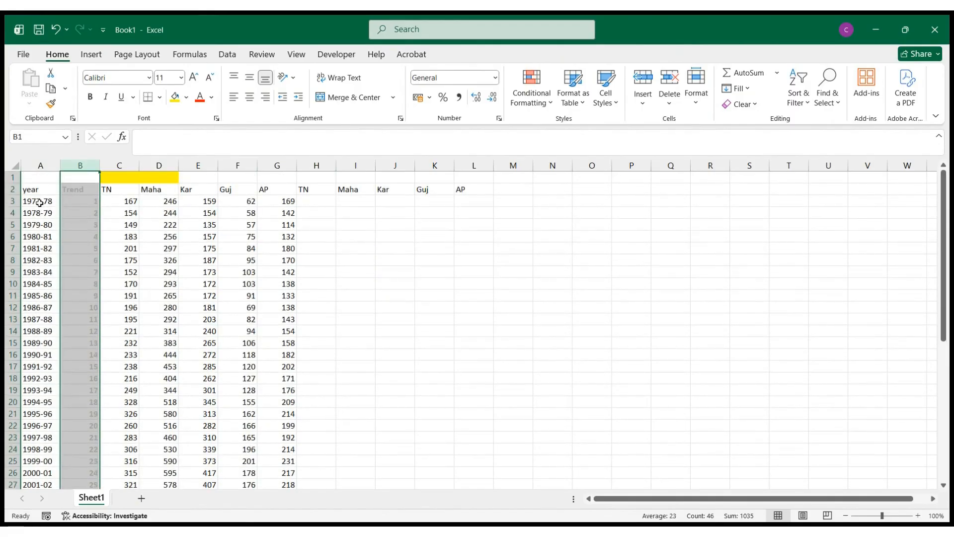
left_click(39, 203)
scroll(38, 248, "down", 9)
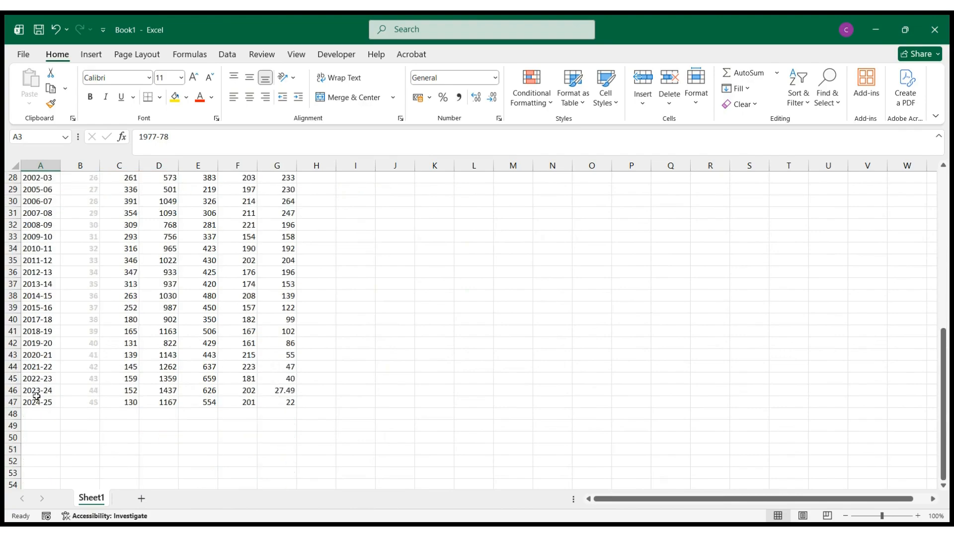
scroll(40, 398, "up", 9)
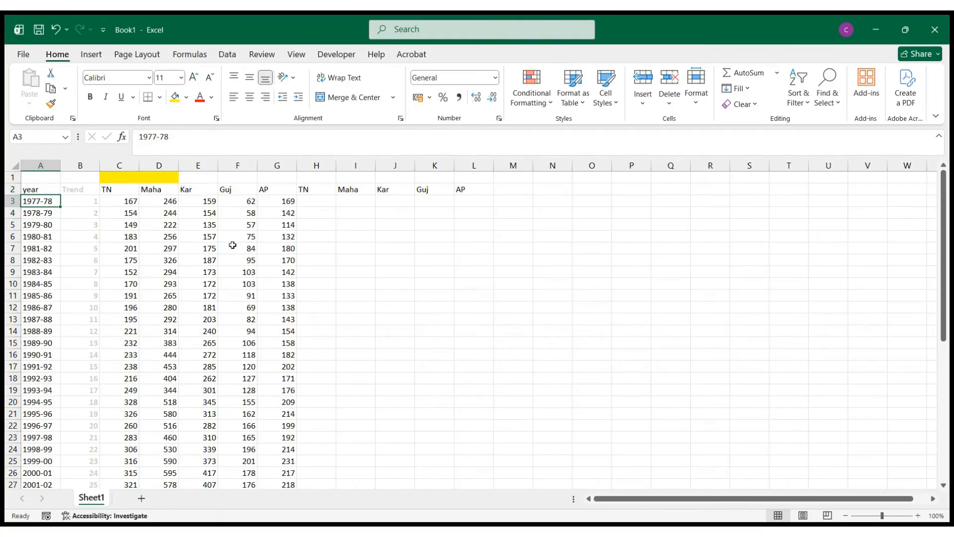
- Begin a formula in H3 under TN with =C3-(INTERCEPT(
left_click(334, 203)
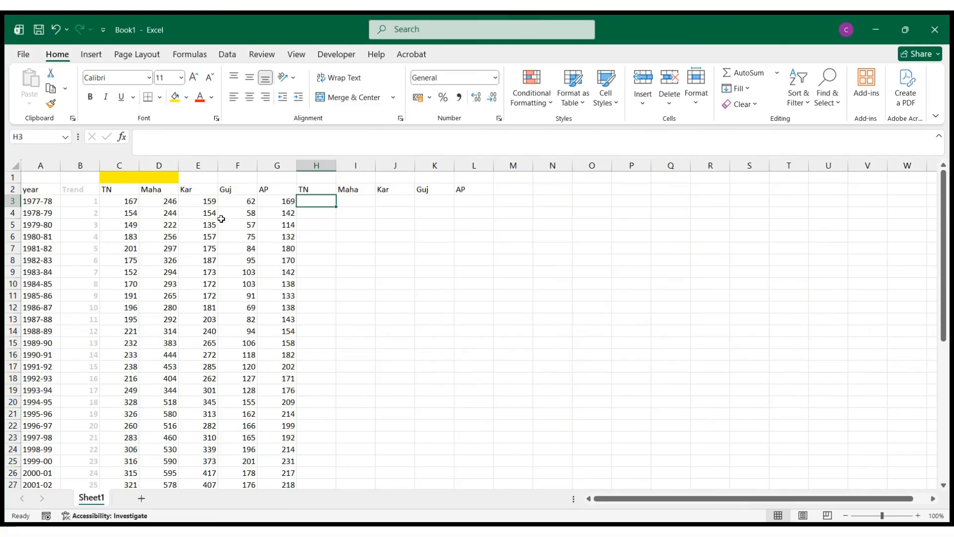
type("=")
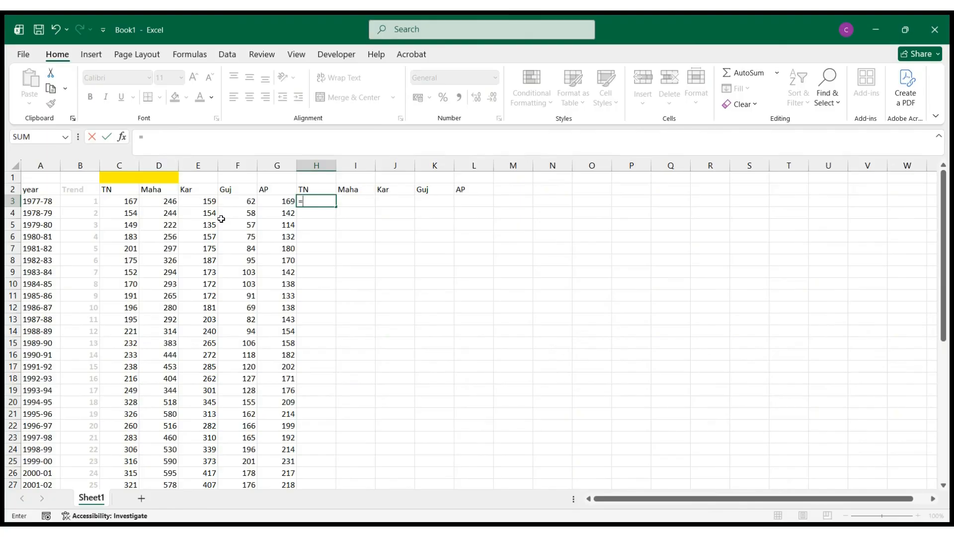
left_click(123, 201)
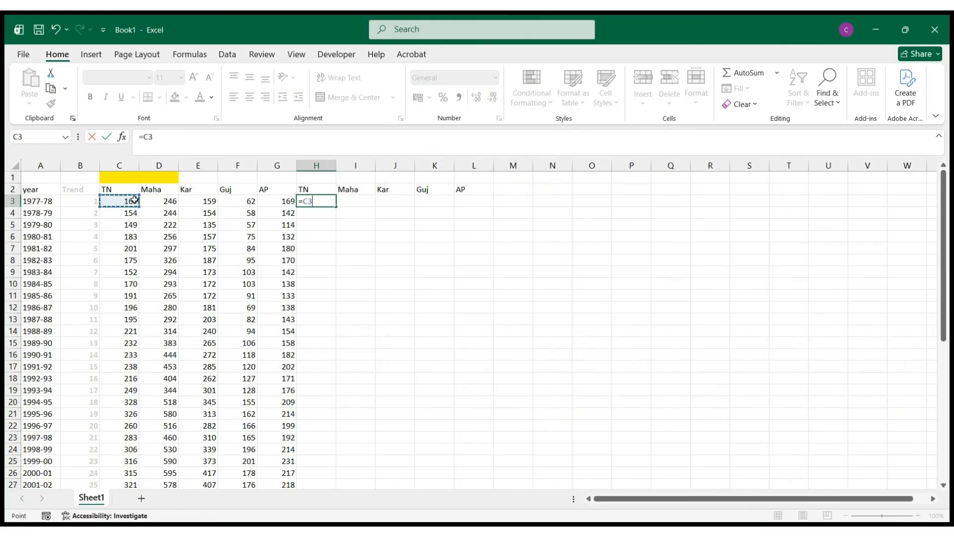
type("-(inter")
key("Tab")
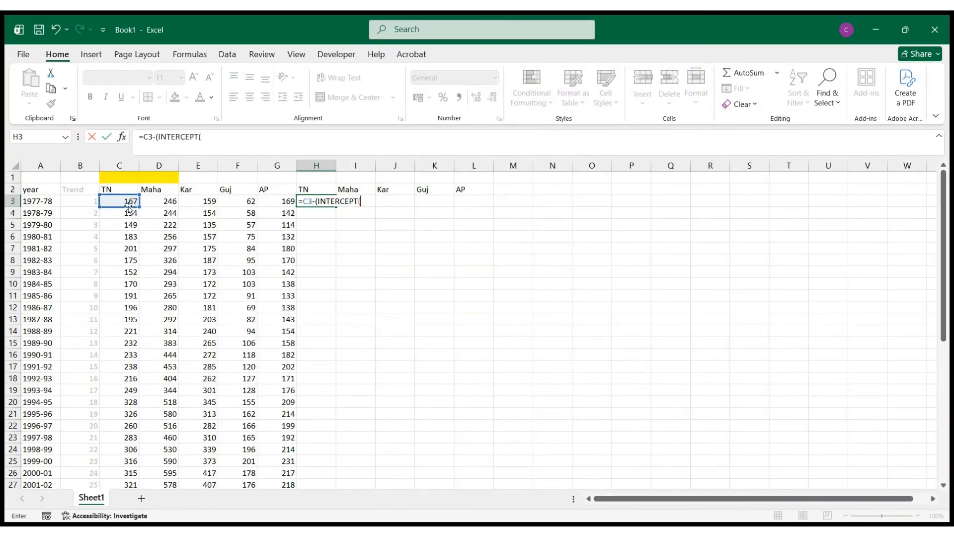
- Give INTERCEPT the ranges C3:C47 and B3:B47, close it and add a plus sign
left_click(119, 201)
left_click_drag(118, 201, 106, 460)
scroll(126, 384, "up", 7)
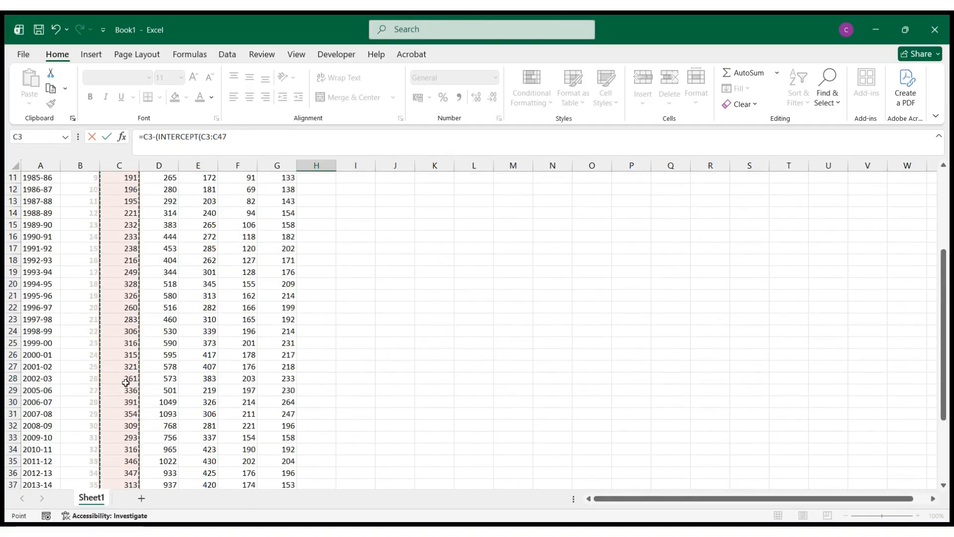
type(",")
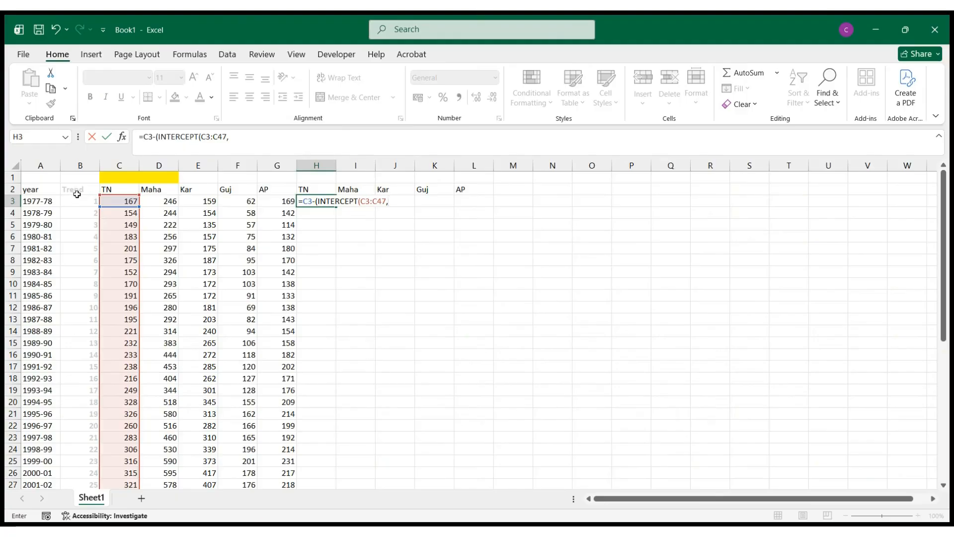
left_click_drag(79, 201, 79, 462)
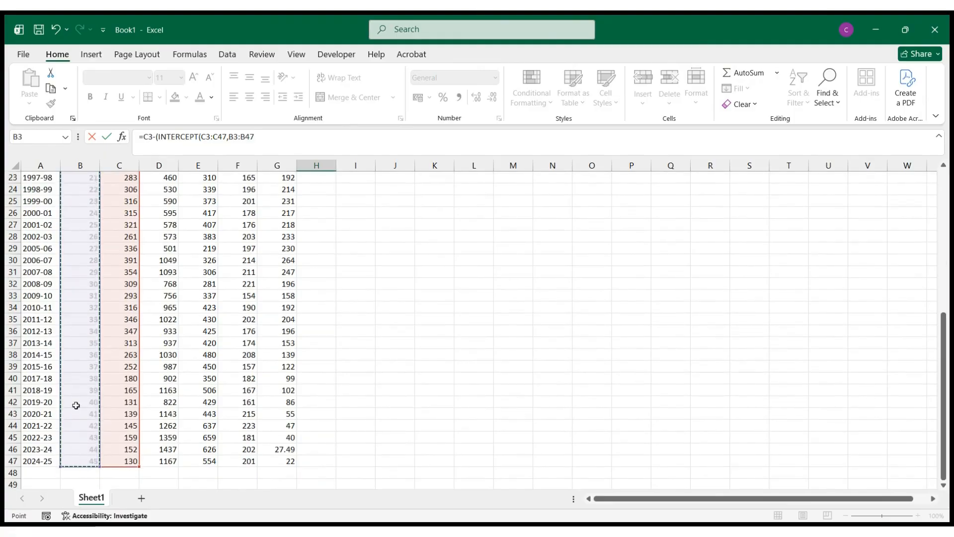
scroll(66, 341, "up", 7)
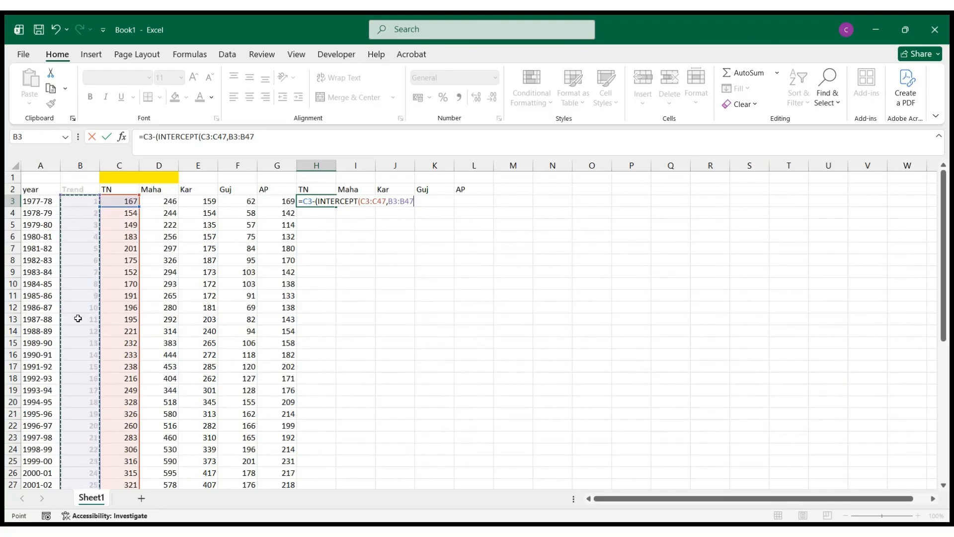
type(")+")
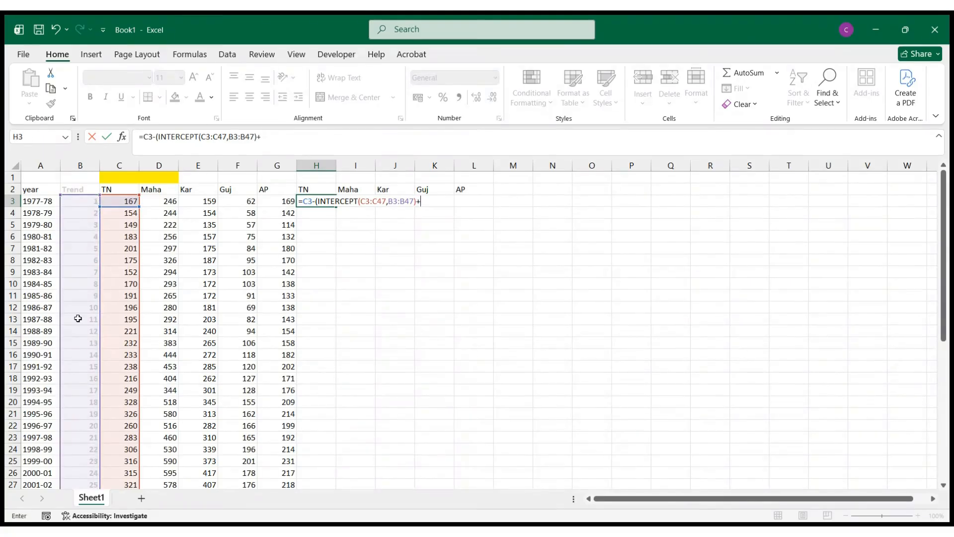
type("sl")
- Add the term SLOPE(C3:C47,B3:B47) to the formula in H3
key("Tab")
left_click(118, 202)
left_click_drag(118, 208, 113, 441)
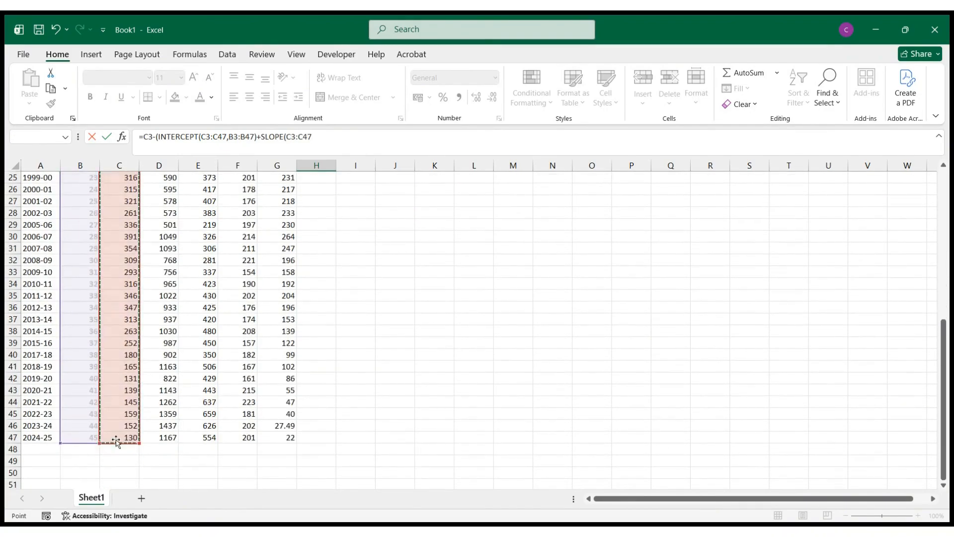
scroll(115, 394, "up", 8)
type(",")
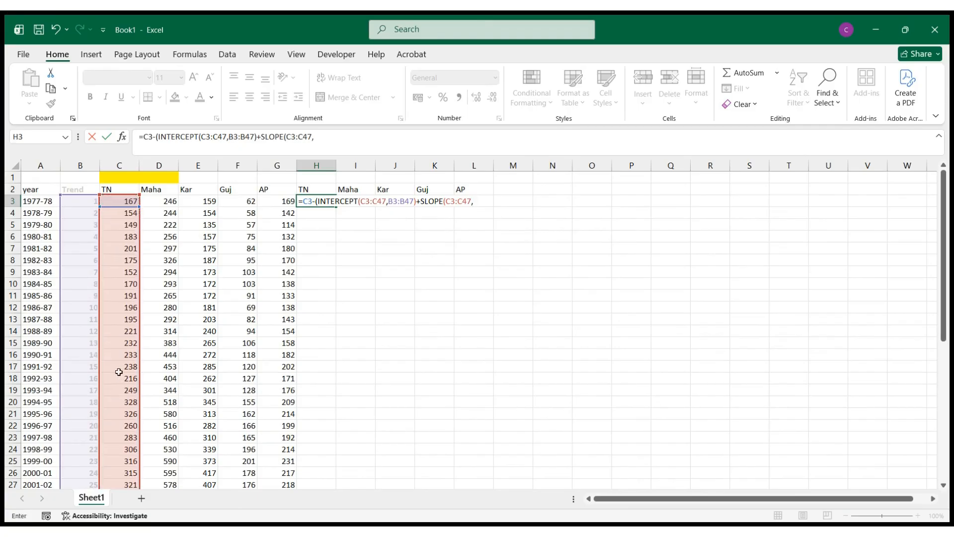
left_click(84, 199)
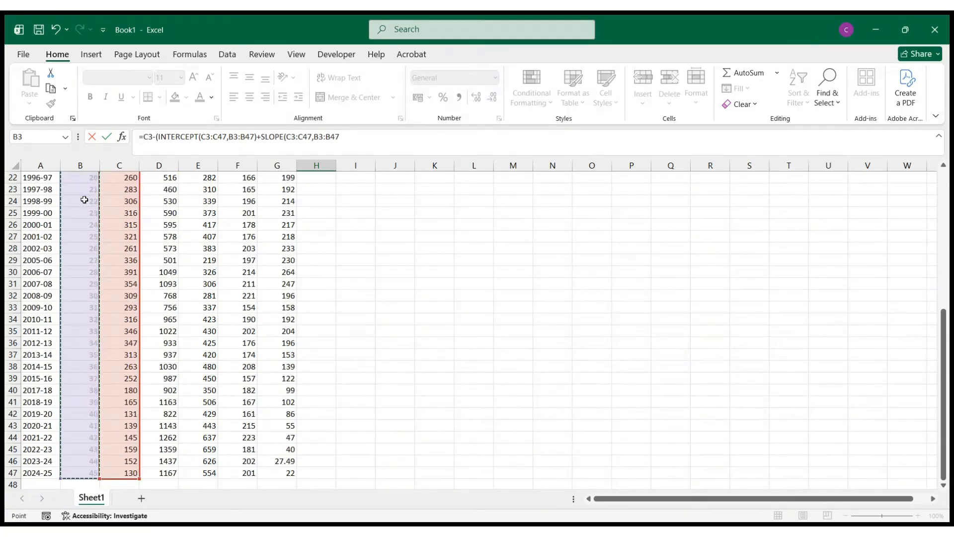
scroll(84, 199, "up", 7)
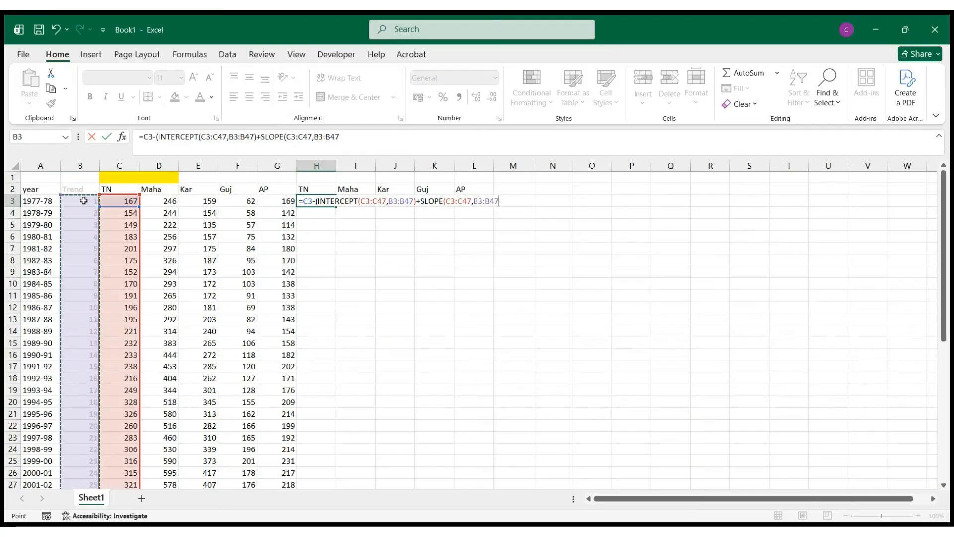
type(")")
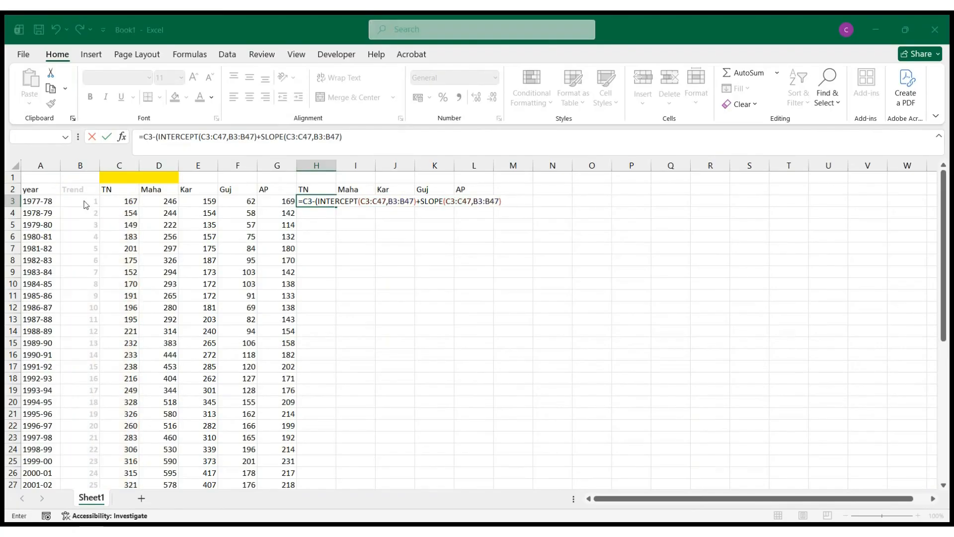
- Multiply the SLOPE term by B3, close the outer bracket and enter the formula
double_click(493, 202)
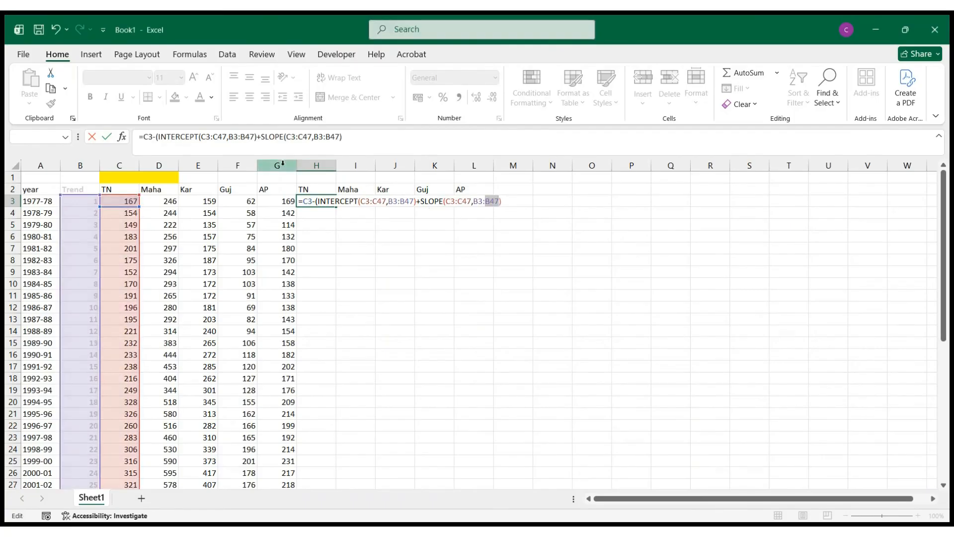
left_click(349, 137)
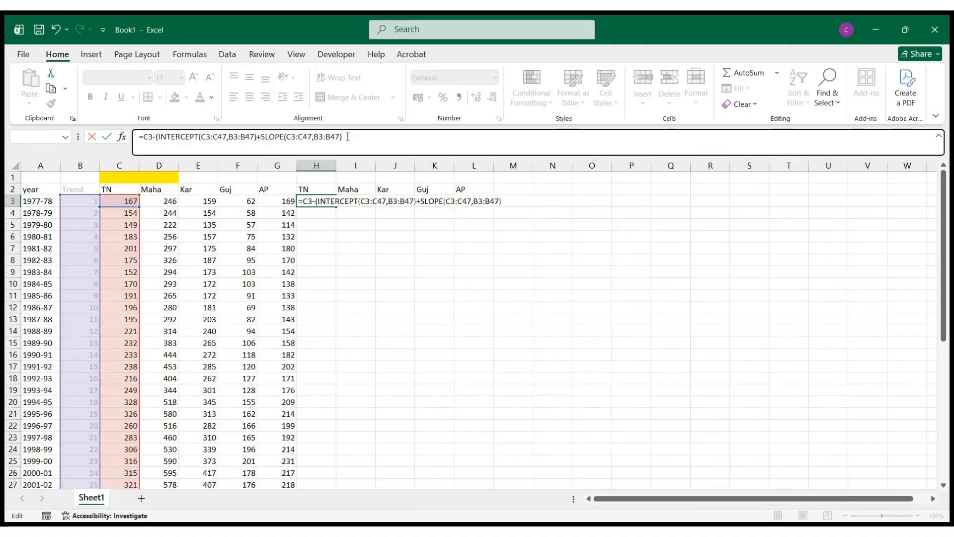
type("*")
left_click(73, 202)
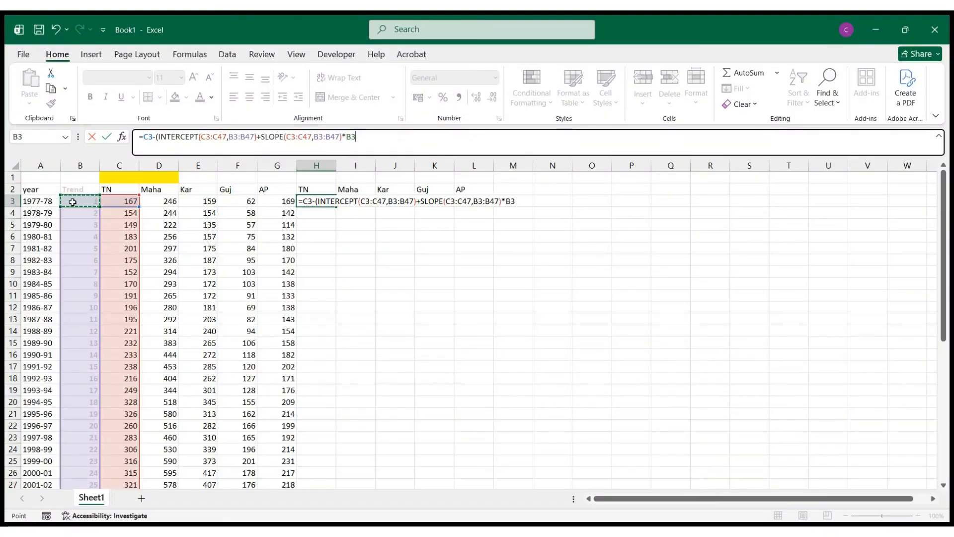
type(")")
key("Return")
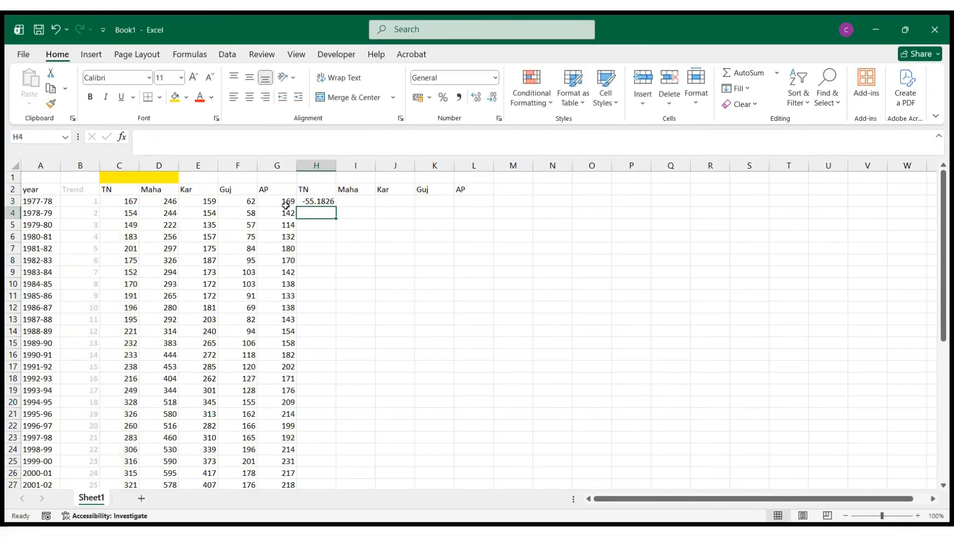
- In the H3 formula, make INTERCEPT's first range absolute as $C$3:$C$47
left_click(314, 201)
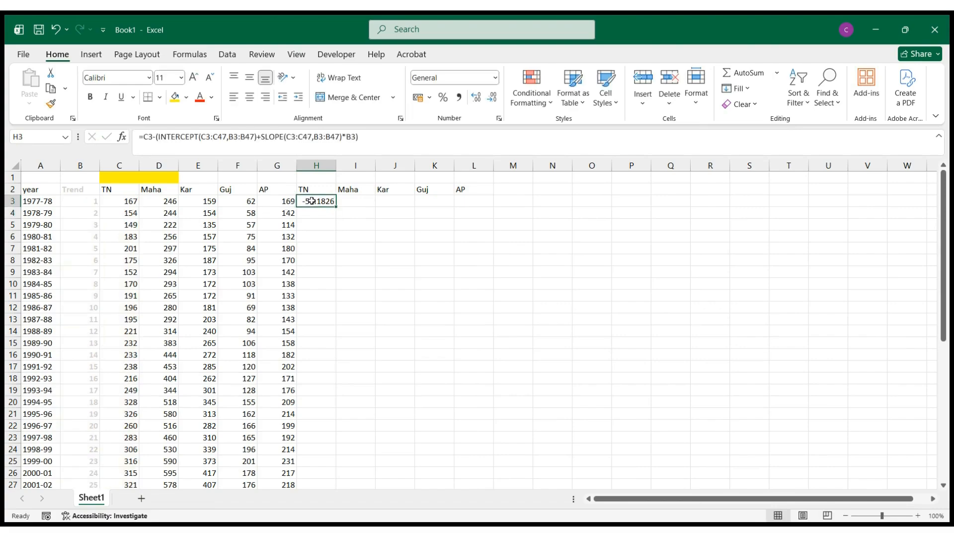
left_click(203, 138)
type("$")
left_click(211, 143)
type("$")
key("Right")
key("Right")
type("$")
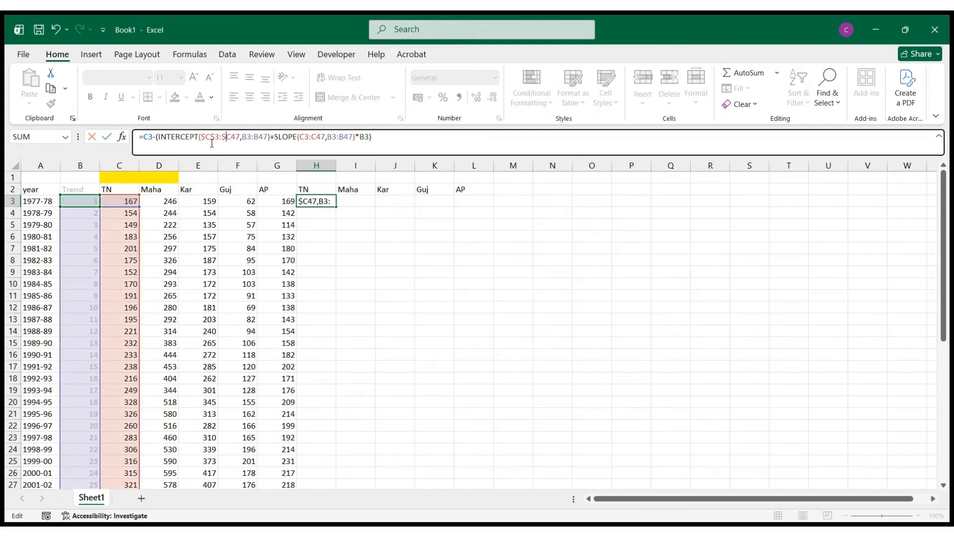
key("Right")
type("$")
- Make INTERCEPT's second range absolute as $B$3:$B$47
key("Right")
key("Right")
key("Right")
type("$")
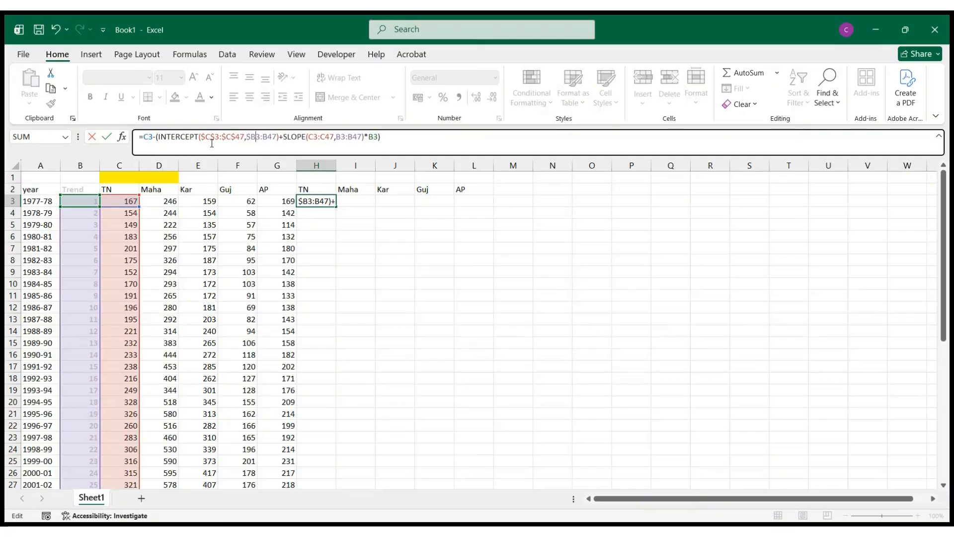
key("Right")
type("$")
key("Right")
key("Right")
type("$")
key("Right")
type("$")
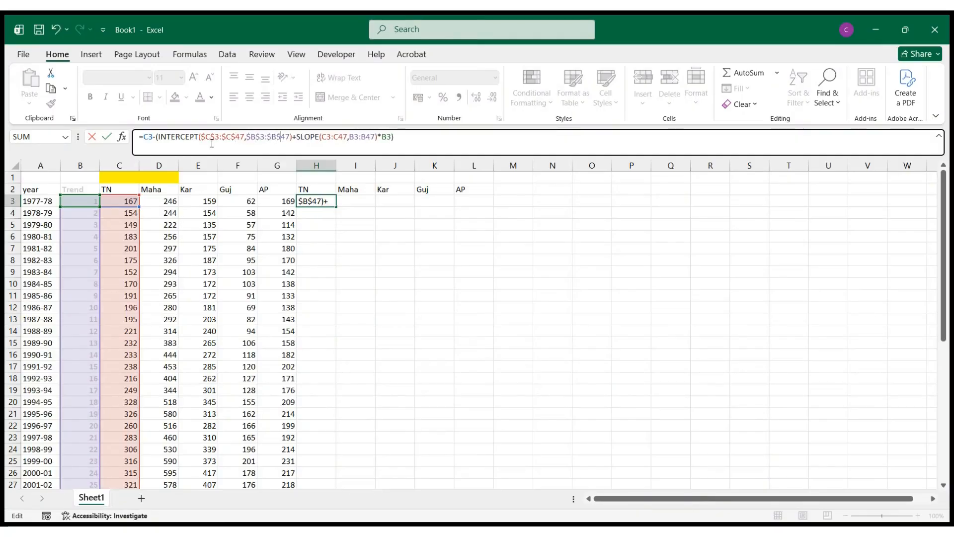
- Make SLOPE's first range absolute as $C$3:$C$47
key("Right")
key("Right")
key("Right")
key("Right")
key("Right")
key("Right")
key("Right")
key("Right")
key("Right")
key("Right")
type("$")
key("Right")
type("$")
key("Right")
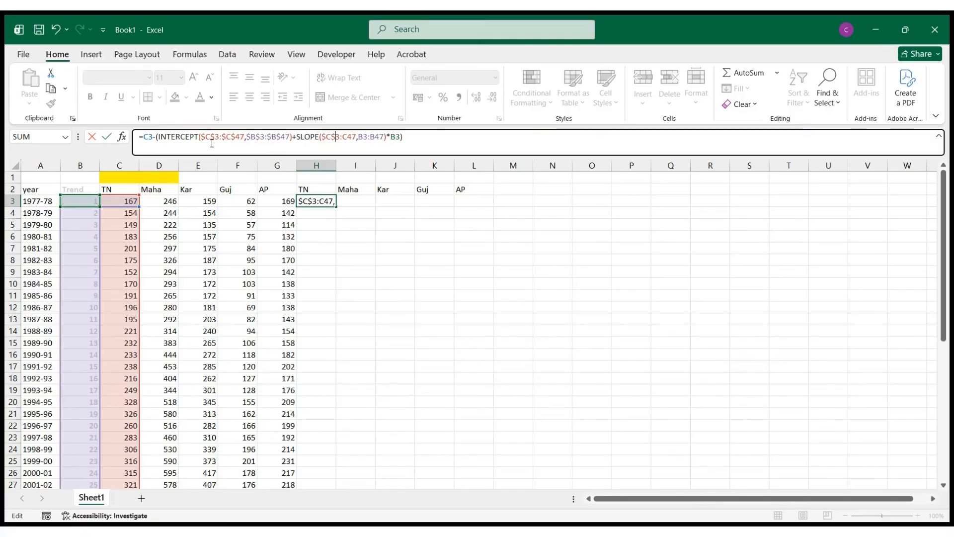
type("$")
key("Right")
type("$")
- Make SLOPE's second range absolute as $B$3:$B$47 and enter the H3 formula
key("Right")
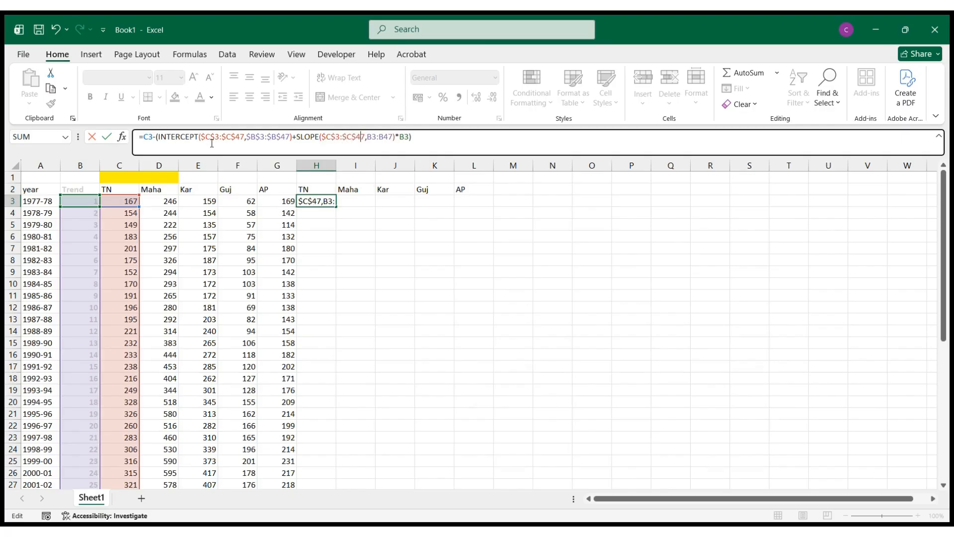
type("$")
key("Right")
type("$")
key("Right")
key("Right")
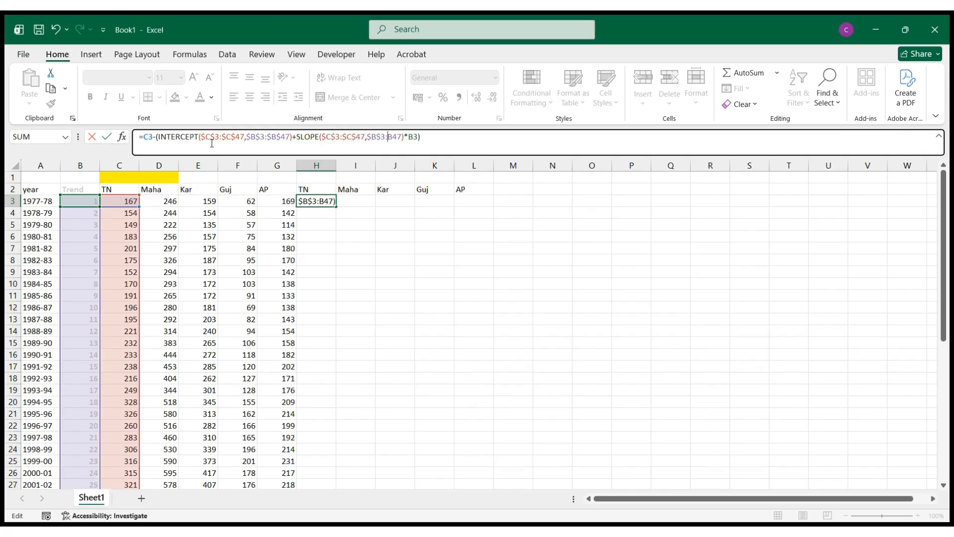
type("$")
key("Right")
type("$")
key("Right")
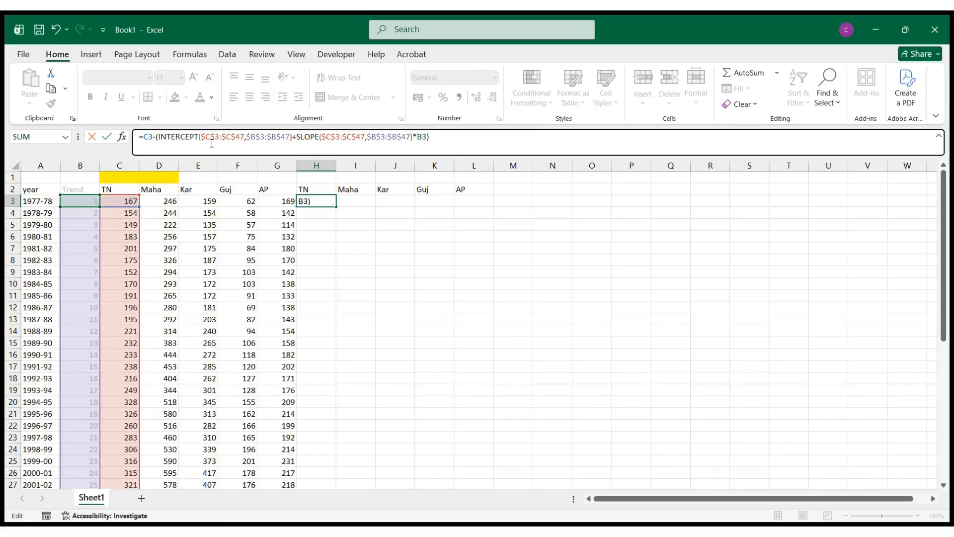
key("Return")
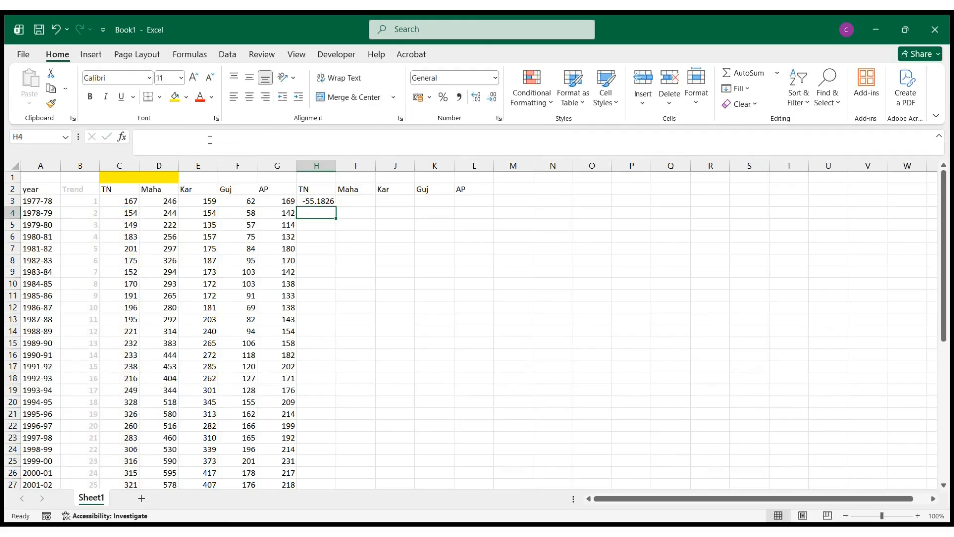
- Fill the H3 detrending formula down column H through H47
left_click(323, 202)
left_click(335, 210)
left_click(334, 204)
double_click(335, 207)
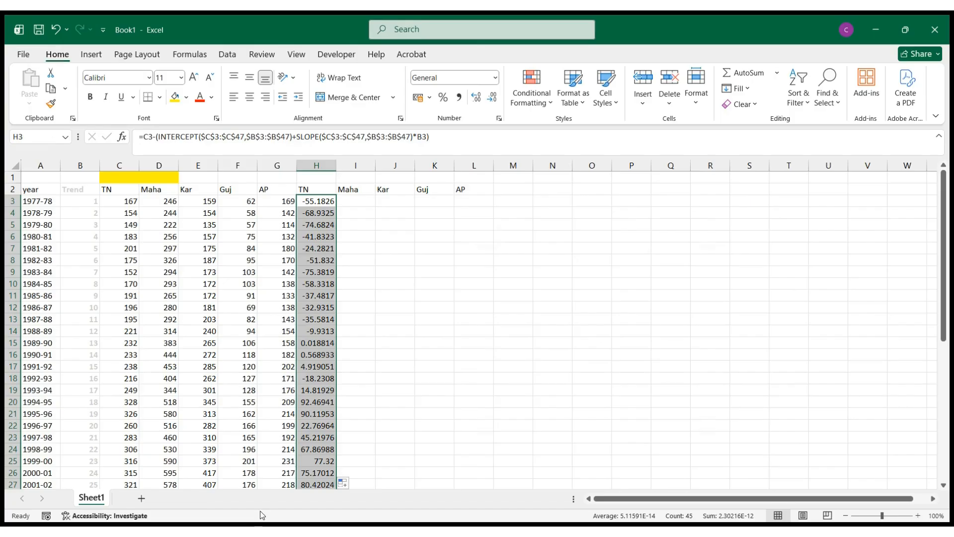
- Review the filled TN values in column H down to the last year and select H48 beneath them
left_click(267, 525)
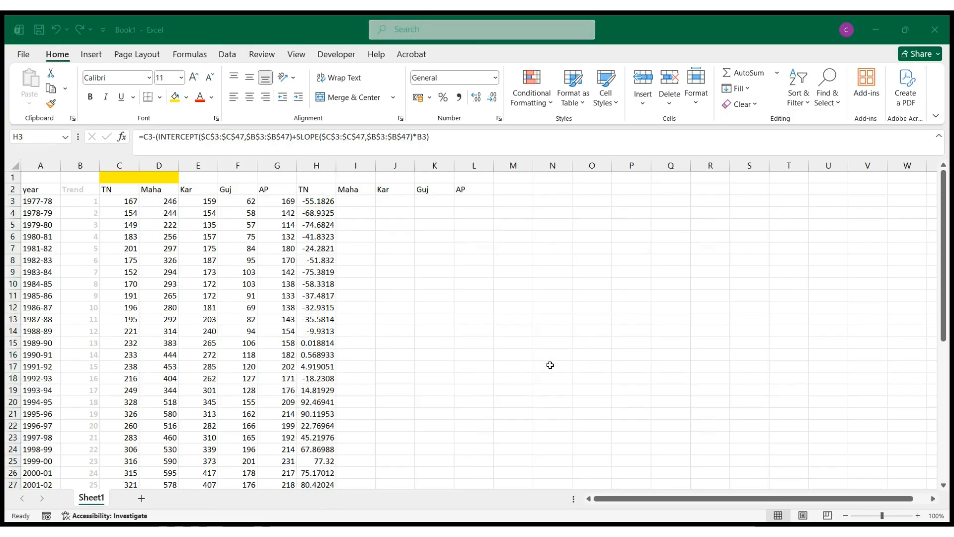
left_click(876, 33)
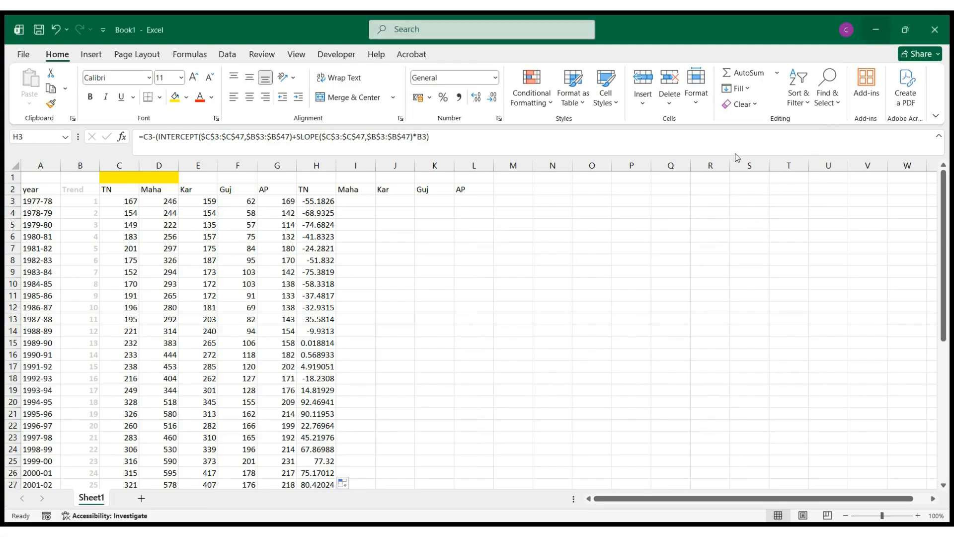
scroll(422, 356, "down", 10)
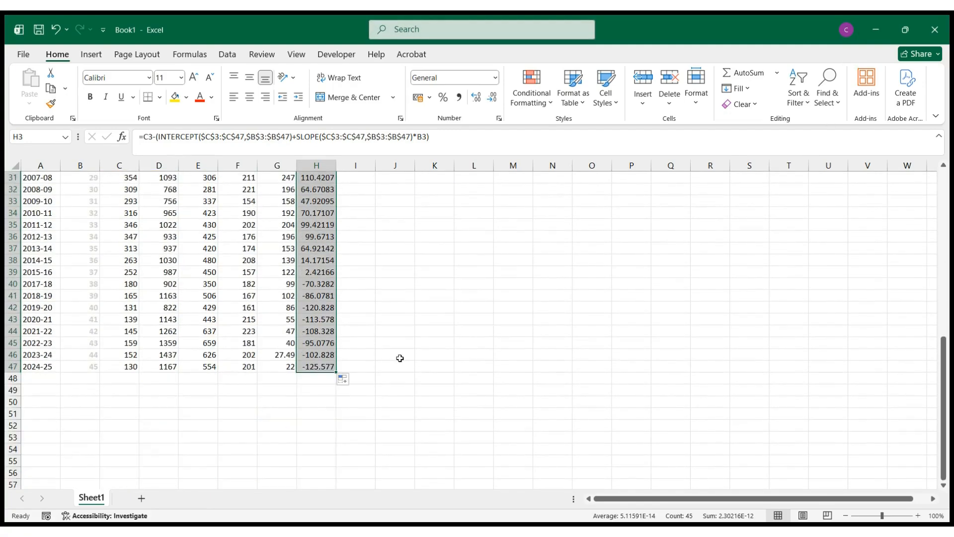
scroll(400, 358, "up", 10)
left_click(351, 204)
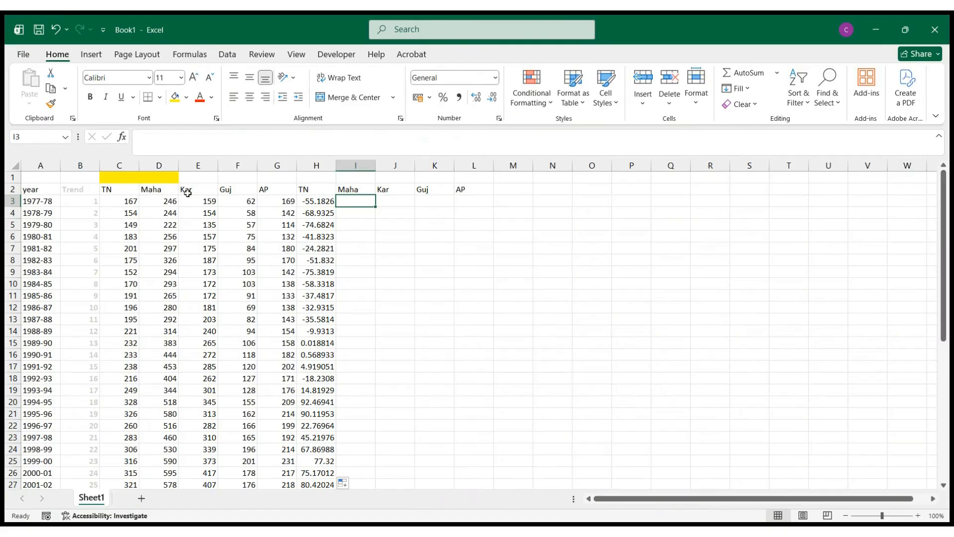
scroll(360, 209, "down", 4)
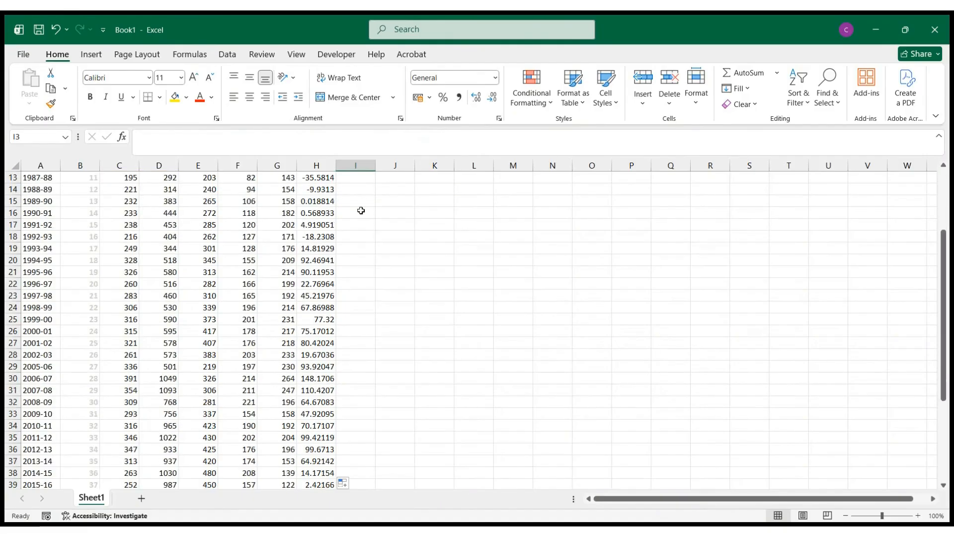
scroll(350, 213, "up", 4)
scroll(312, 201, "down", 8)
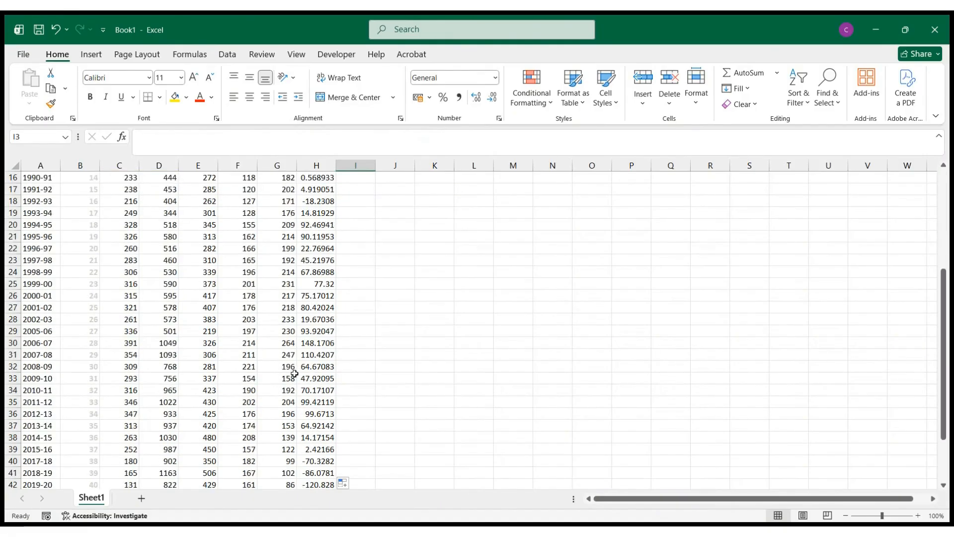
left_click(317, 450)
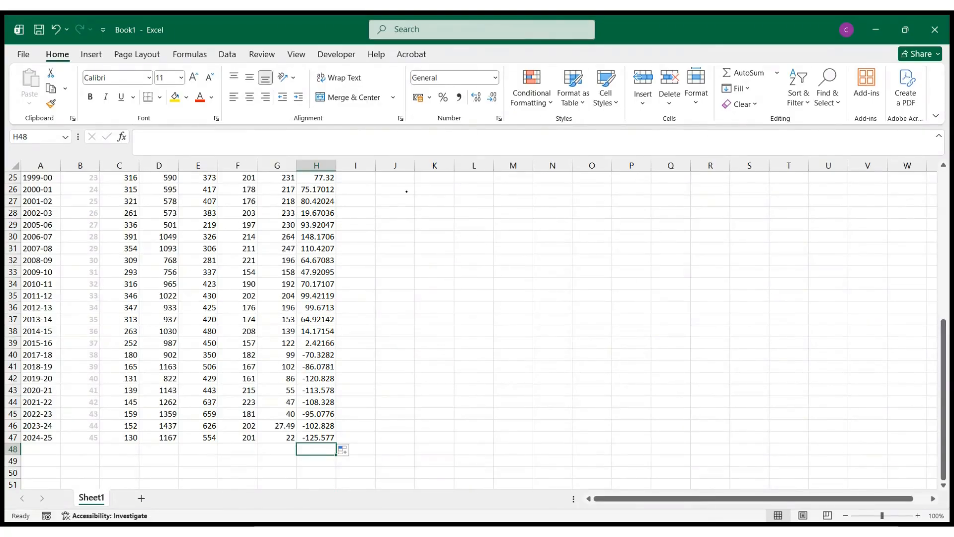
- Handwrite the expression CV × √(1 − Adj R²) in ink on the empty cells beside column H, with a line beneath it
mouse_move(389, 201)
left_mouse_down()
mouse_move(392, 220)
mouse_move(411, 201)
mouse_move(435, 219)
left_mouse_up()
mouse_move(434, 204)
left_mouse_down()
mouse_move(421, 225)
mouse_move(450, 209)
mouse_move(514, 199)
left_mouse_up()
left_click(467, 228)
mouse_move(456, 213)
left_mouse_down()
mouse_move(455, 233)
mouse_move(499, 226)
left_mouse_up()
mouse_move(507, 224)
left_mouse_down()
mouse_move(510, 234)
mouse_move(527, 235)
left_mouse_up()
left_click_drag(526, 218, 533, 234)
left_click_drag(539, 212, 552, 224)
left_click_drag(426, 246, 504, 244)
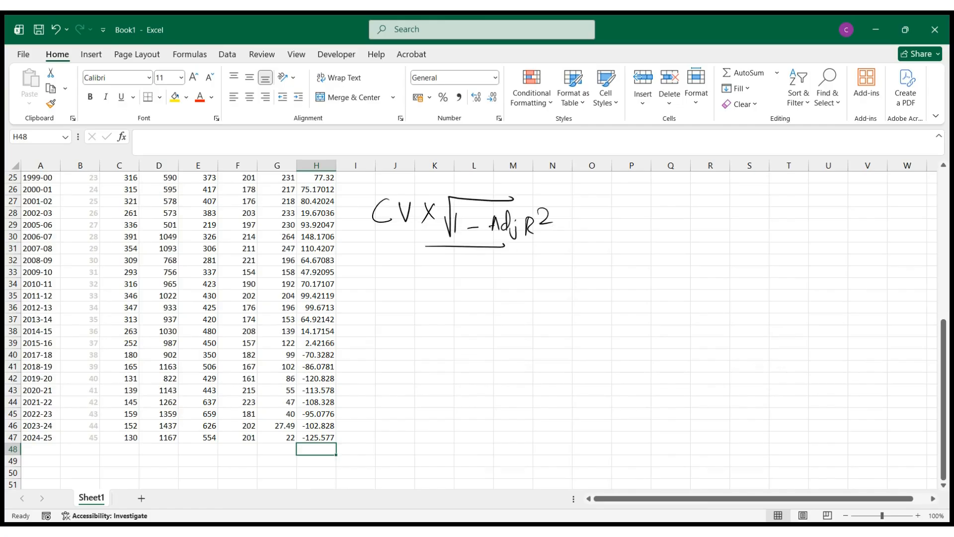
- Handwrite CDVI in ink below the underlined CV expression
mouse_move(417, 262)
left_mouse_down()
mouse_move(415, 279)
mouse_move(431, 280)
left_mouse_up()
mouse_move(431, 262)
left_mouse_down()
mouse_move(442, 279)
mouse_move(450, 260)
left_mouse_up()
left_click_drag(459, 264, 470, 263)
mouse_move(465, 264)
left_mouse_down()
mouse_move(464, 279)
mouse_move(473, 279)
left_mouse_up()
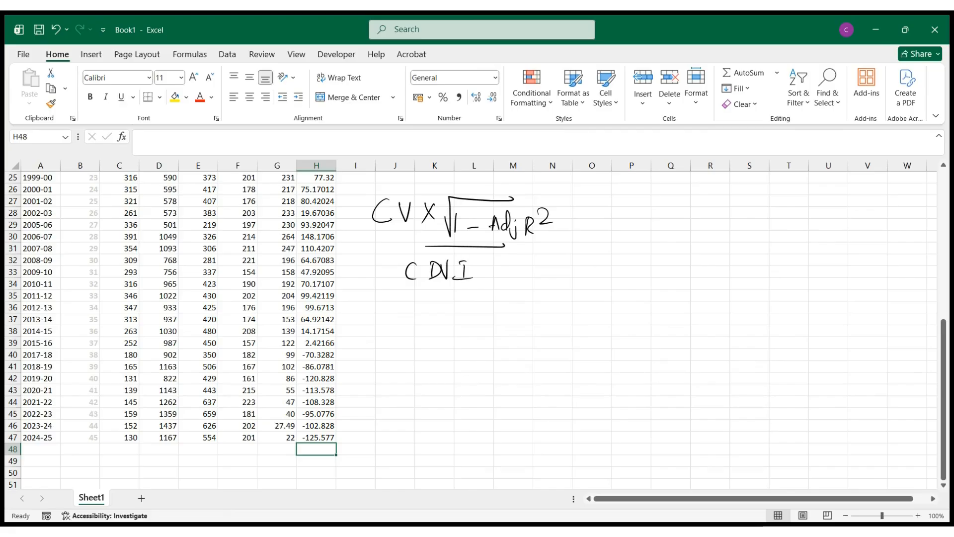
- Label the two rows below the 2024-25 data as Before in A48 and After in A49
scroll(312, 367, "up", 8)
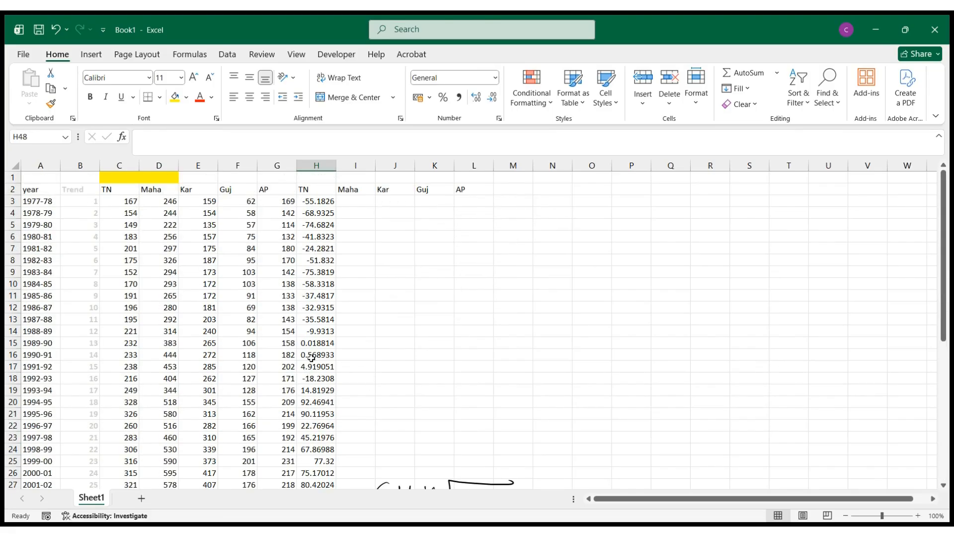
scroll(328, 211, "down", 11)
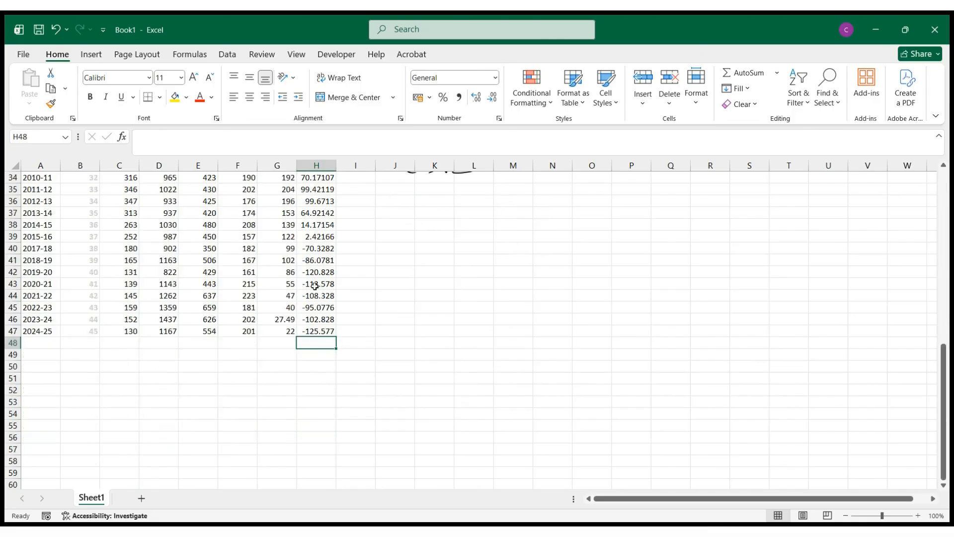
scroll(315, 288, "up", 3)
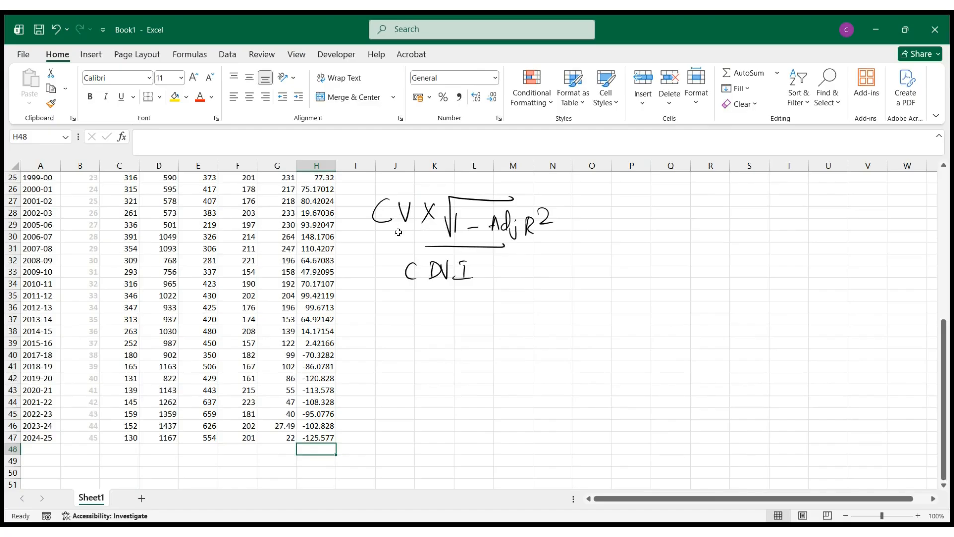
scroll(318, 414, "down", 1)
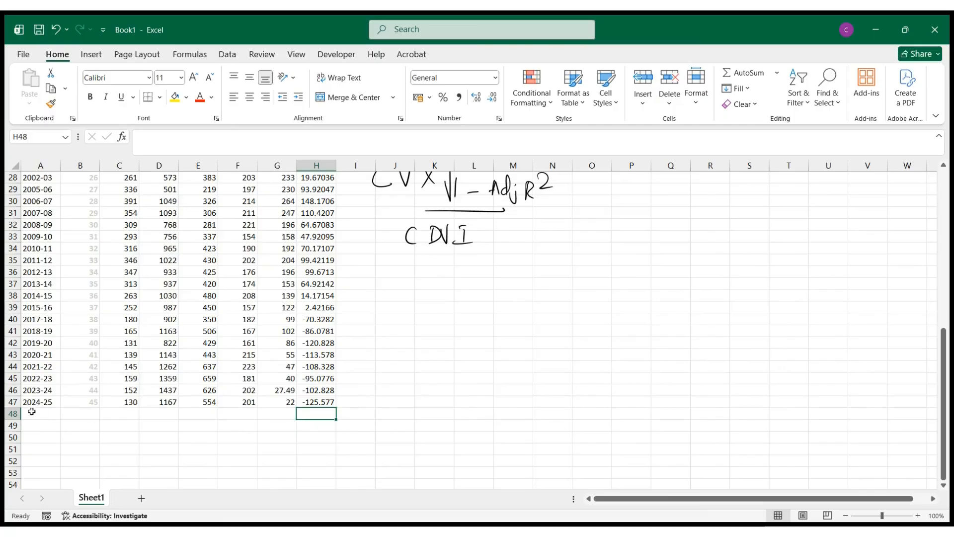
left_click(31, 413)
type("Before")
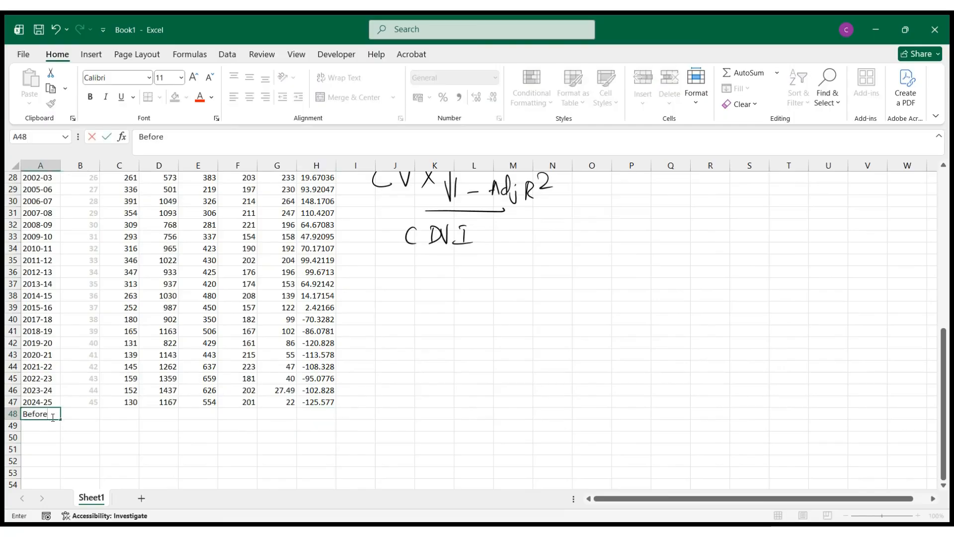
key("Return")
type("After")
key("Return")
- Examine the yearly rows and TN residuals from 1977-78 to 2024-25 above the Before and After labels
scroll(313, 398, "up", 5)
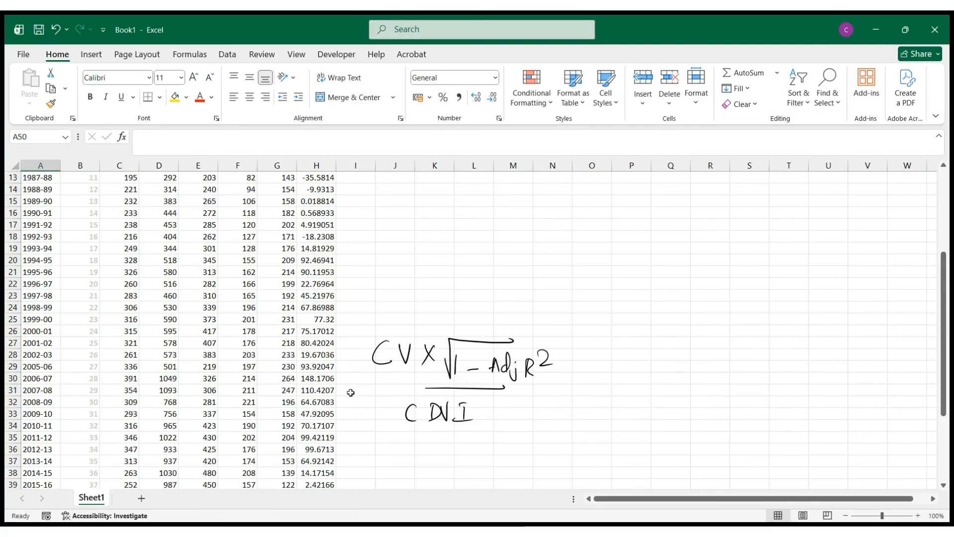
scroll(352, 390, "up", 4)
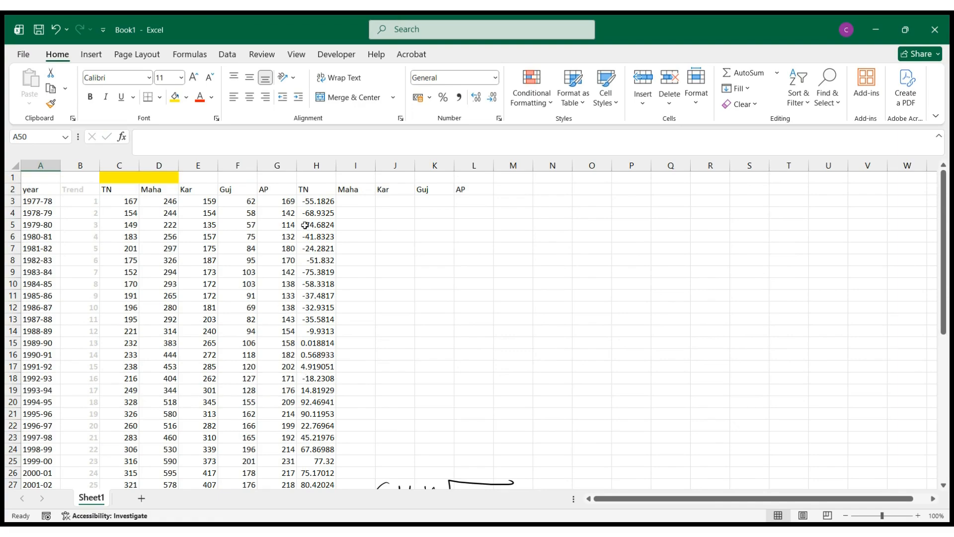
scroll(297, 307, "down", 3)
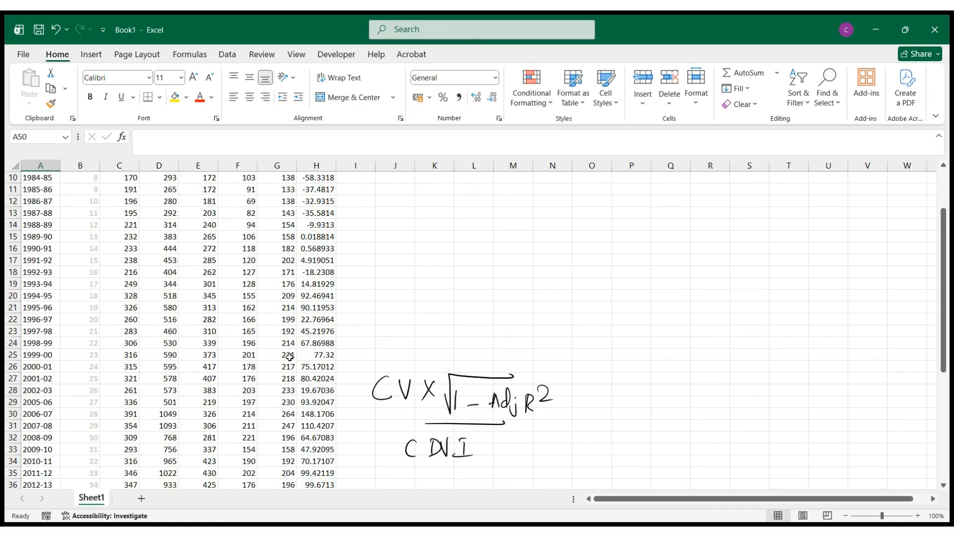
scroll(315, 359, "down", 3)
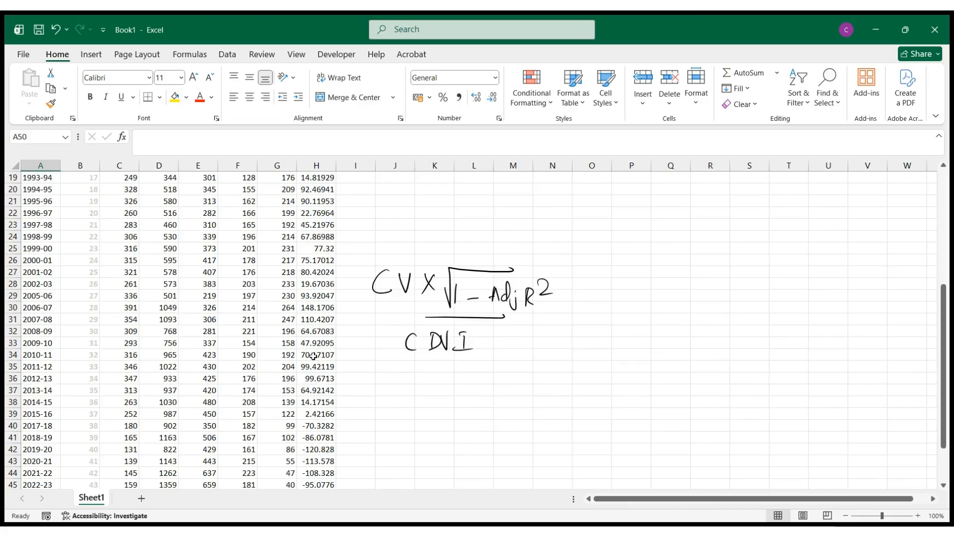
scroll(314, 273, "down", 3)
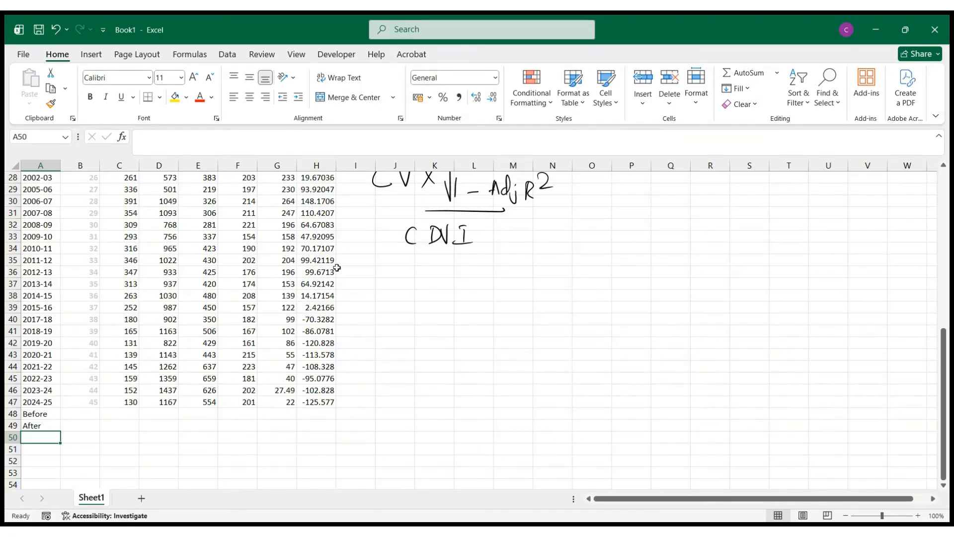
scroll(337, 267, "up", 3)
scroll(337, 267, "up", 6)
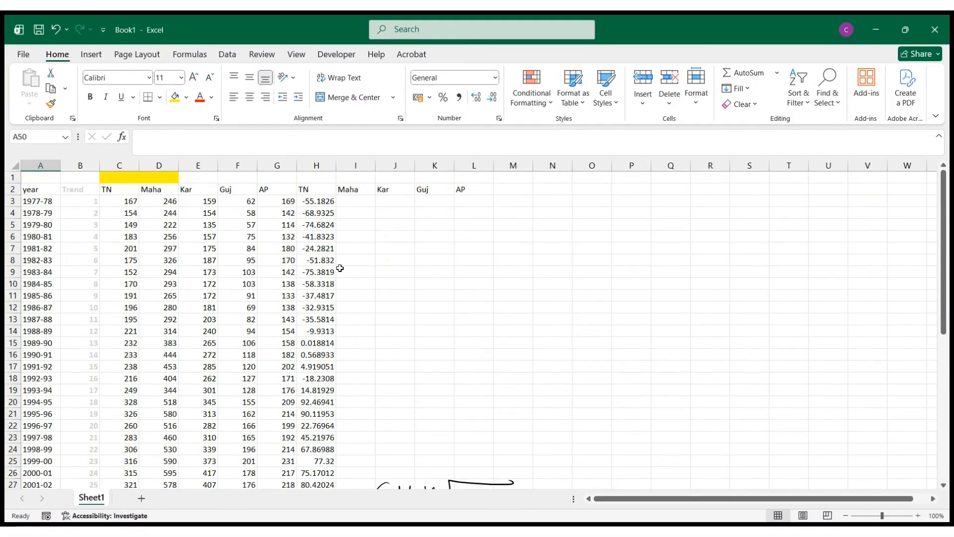
scroll(350, 271, "down", 8)
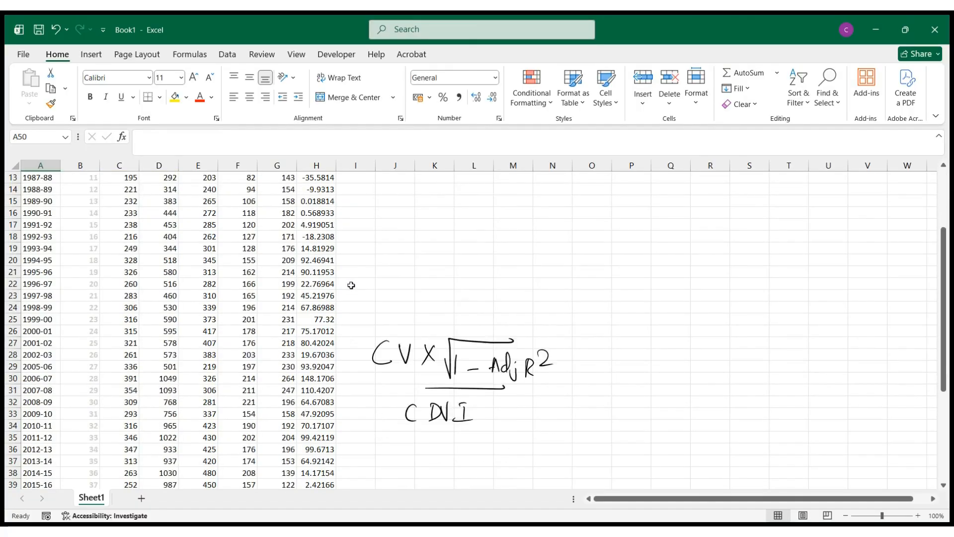
- Start a STDEV.P formula in H48 on the Before row, covering the TN residuals H3:H26
left_click(304, 449)
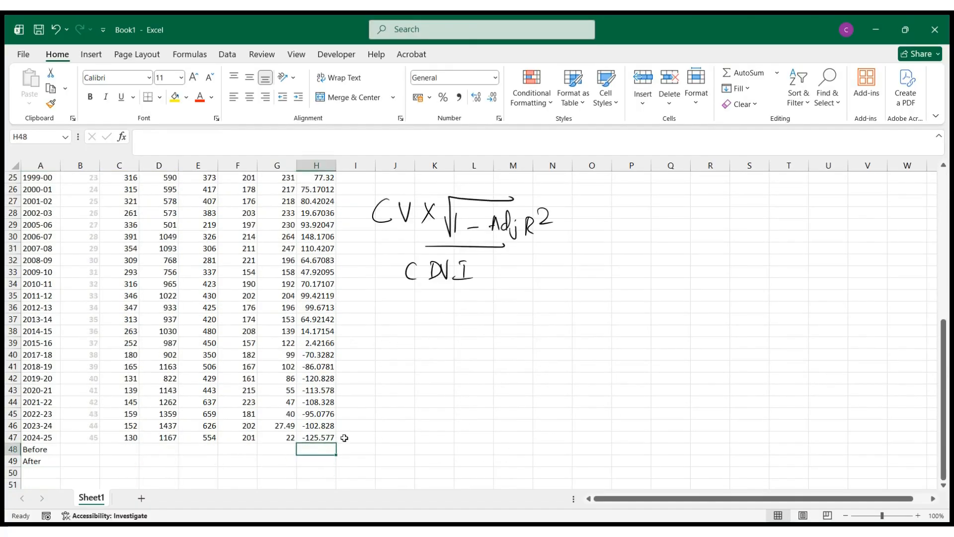
type("=st")
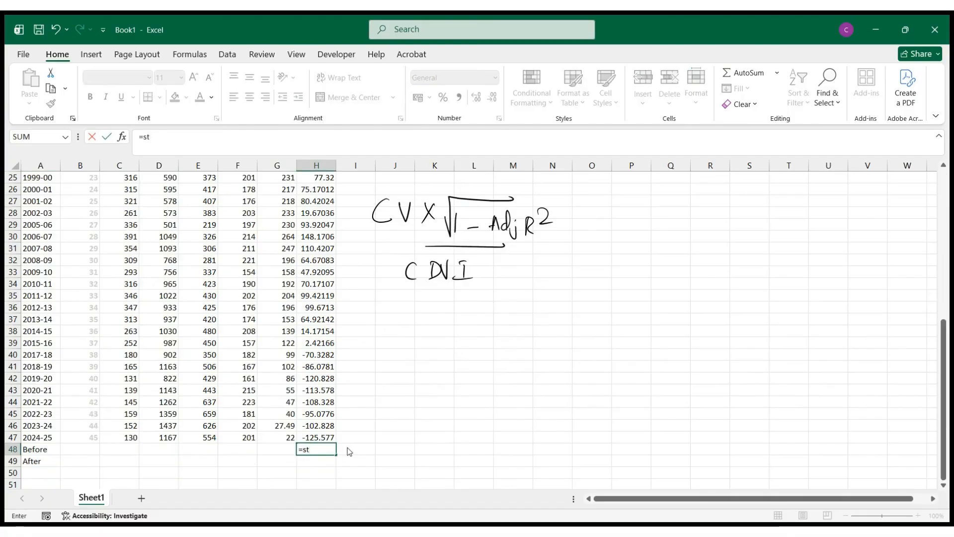
type("dev.p")
key("Tab")
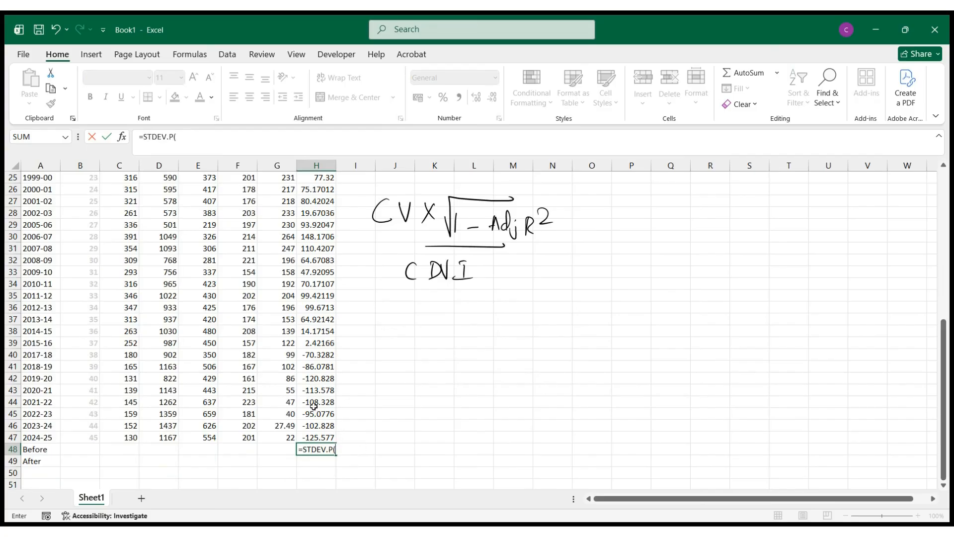
scroll(308, 388, "up", 8)
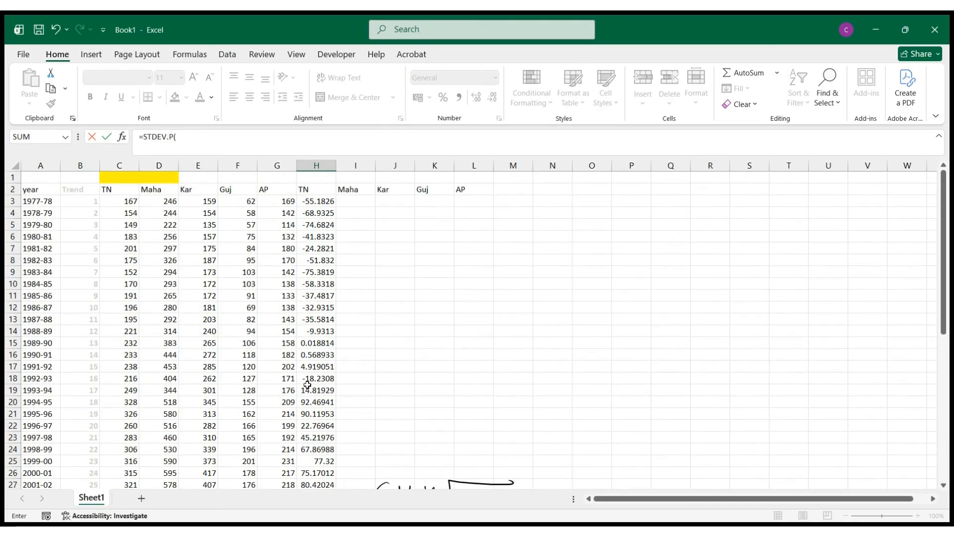
left_click_drag(305, 200, 315, 461)
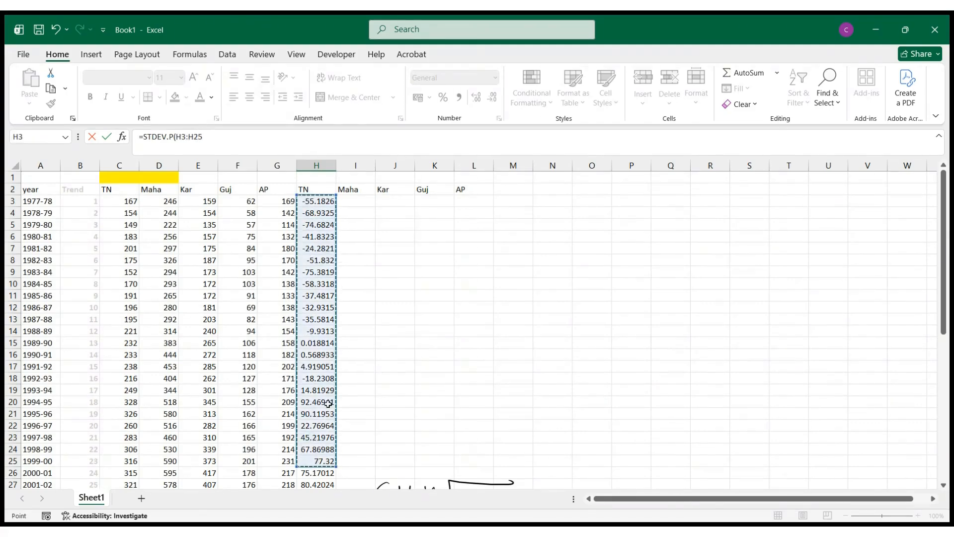
scroll(318, 437, "down", 2)
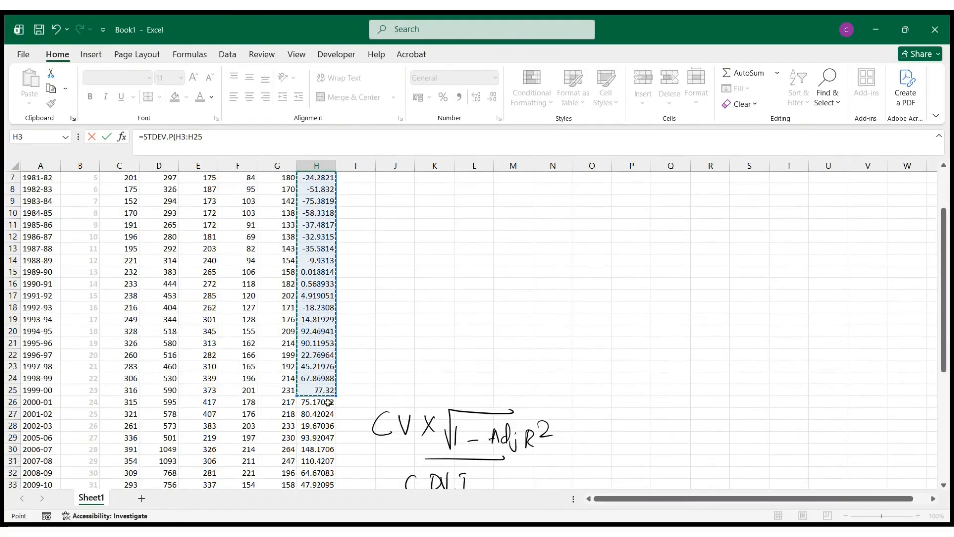
left_click(328, 403, "shift")
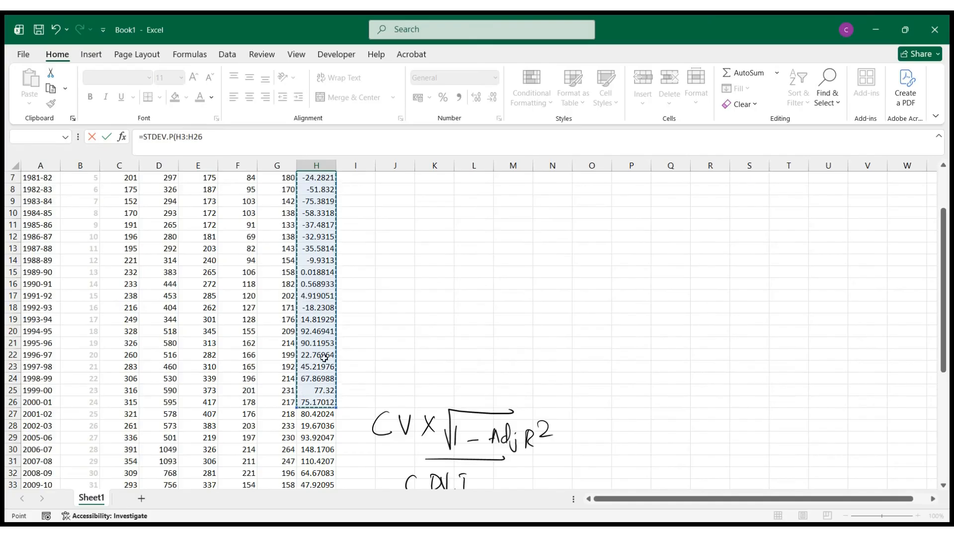
scroll(324, 357, "up", 2)
scroll(324, 356, "down", 5)
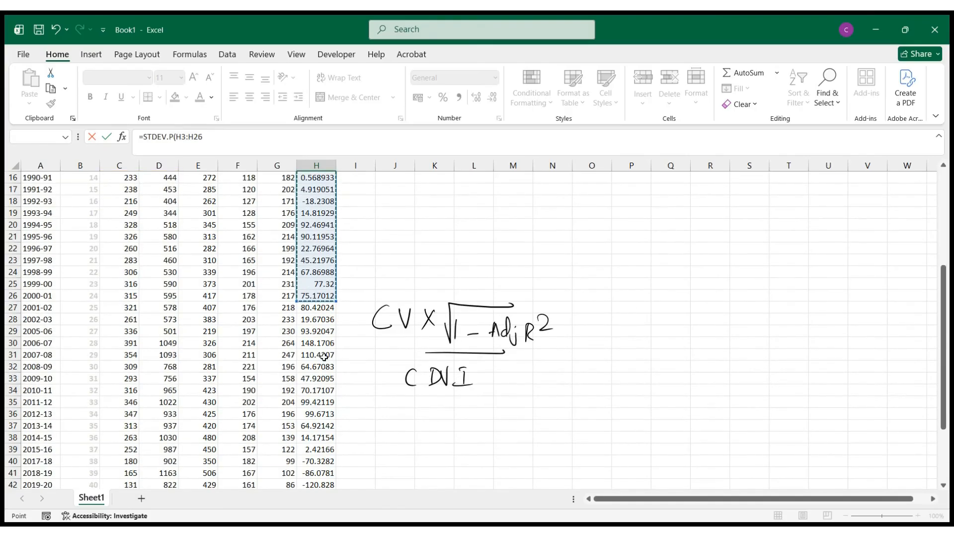
scroll(324, 357, "down", 4)
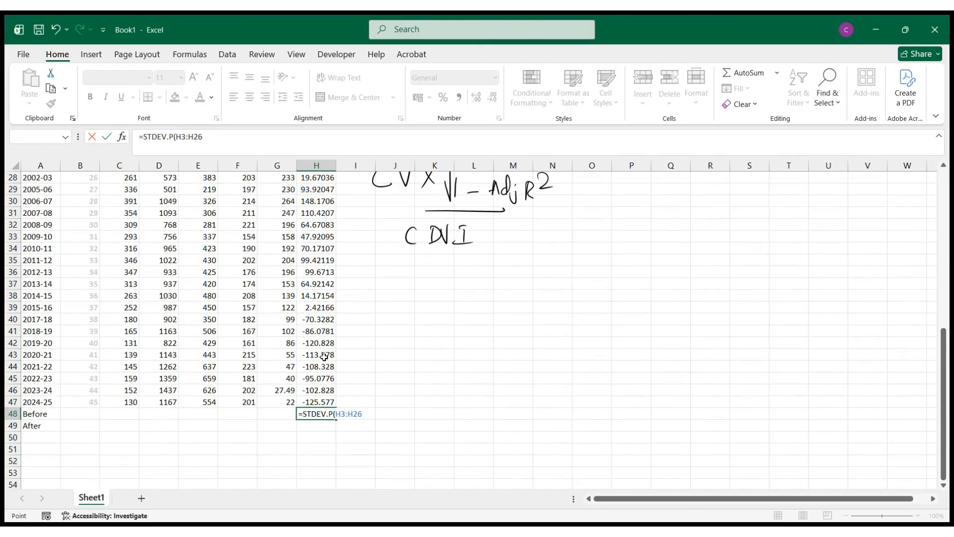
- Divide the STDEV.P result in H48 by AVERAGE of the TN values C3:C26
type(")/avera")
key("Tab")
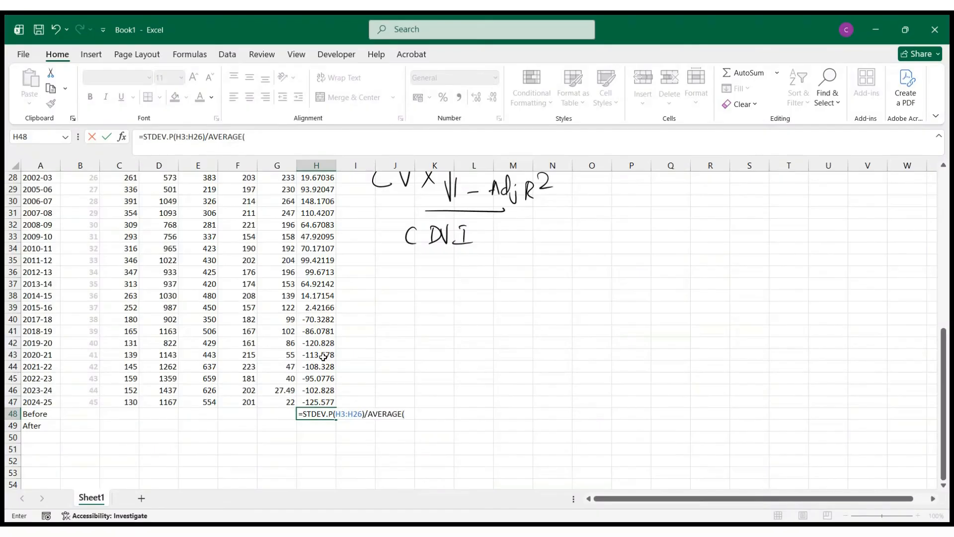
scroll(197, 359, "up", 9)
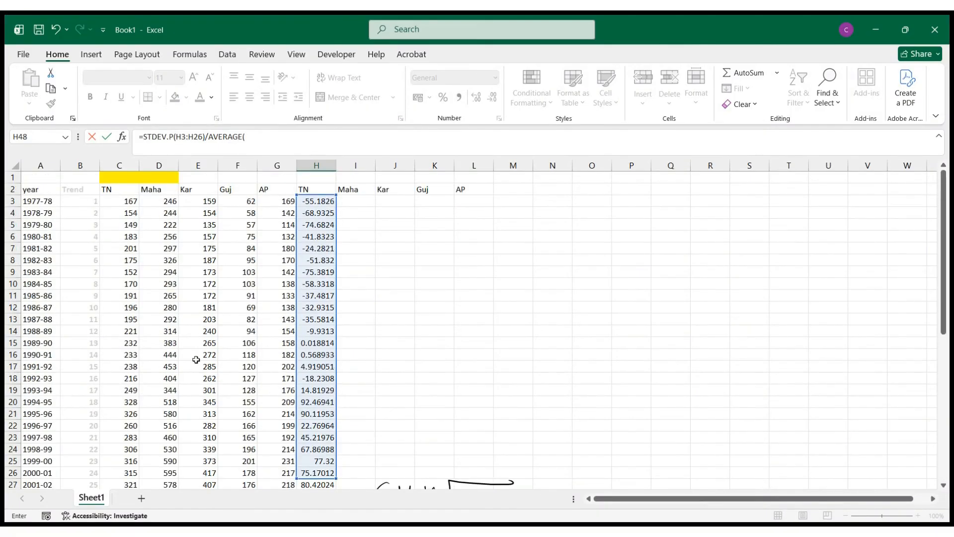
left_click_drag(115, 201, 121, 409)
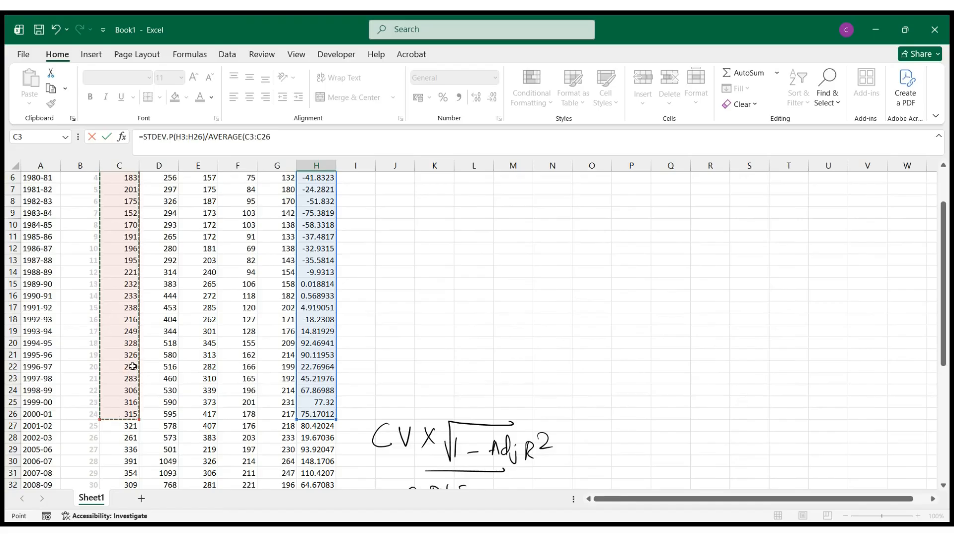
type(")")
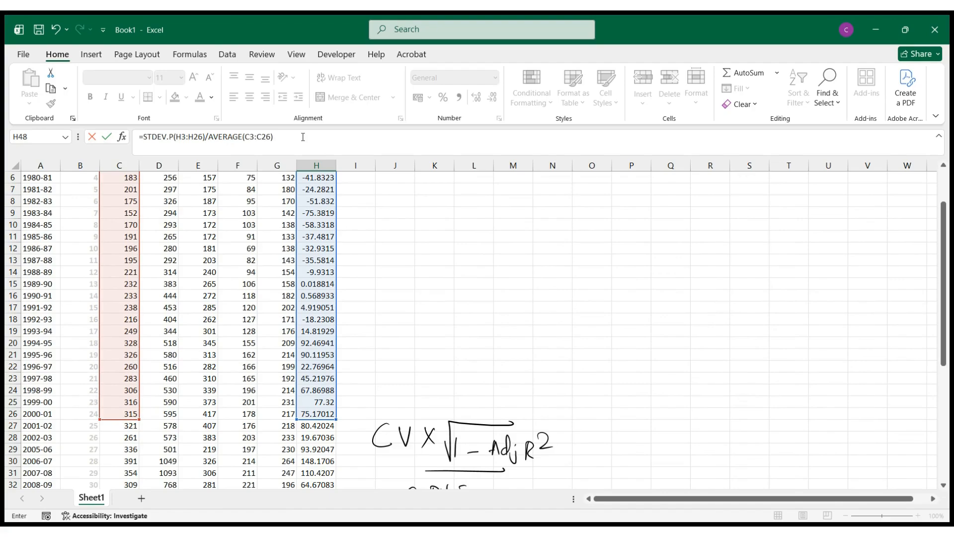
- Wrap the H48 ratio in parentheses, multiply it by 100 and enter the formula
type(")")
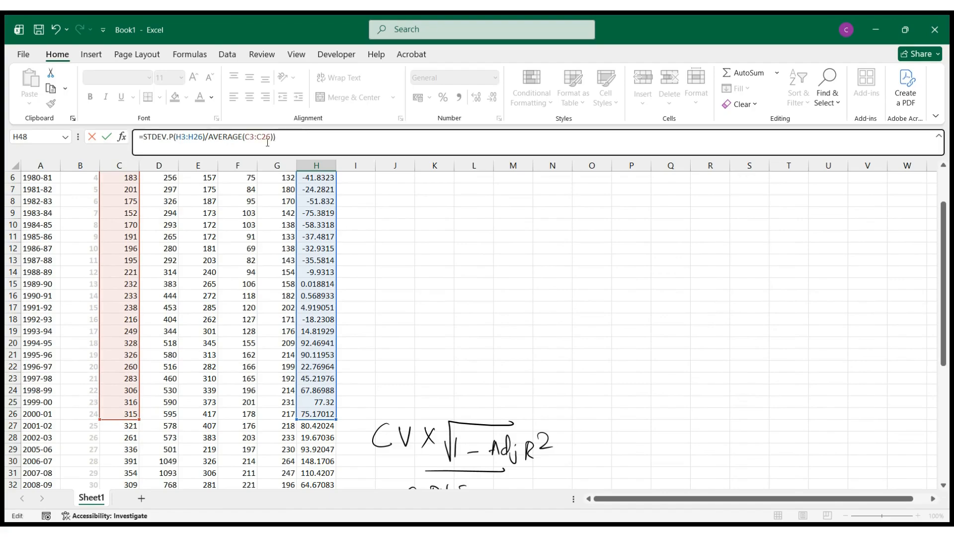
left_click(144, 141)
type("(")
left_click(307, 142)
type("*100")
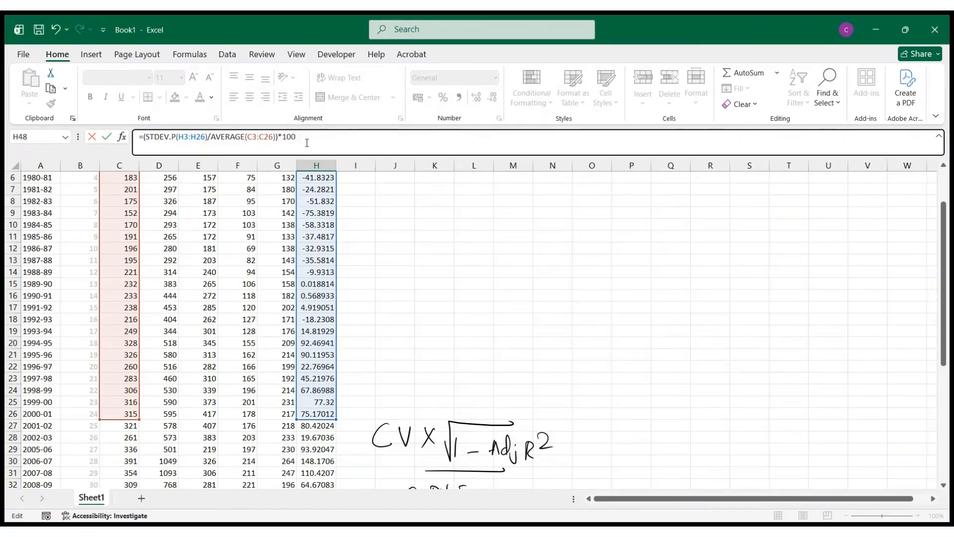
key("Return")
- Start a STDEV.P formula in H49 on the After row, covering the TN residuals H27:H43
scroll(362, 323, "down", 1)
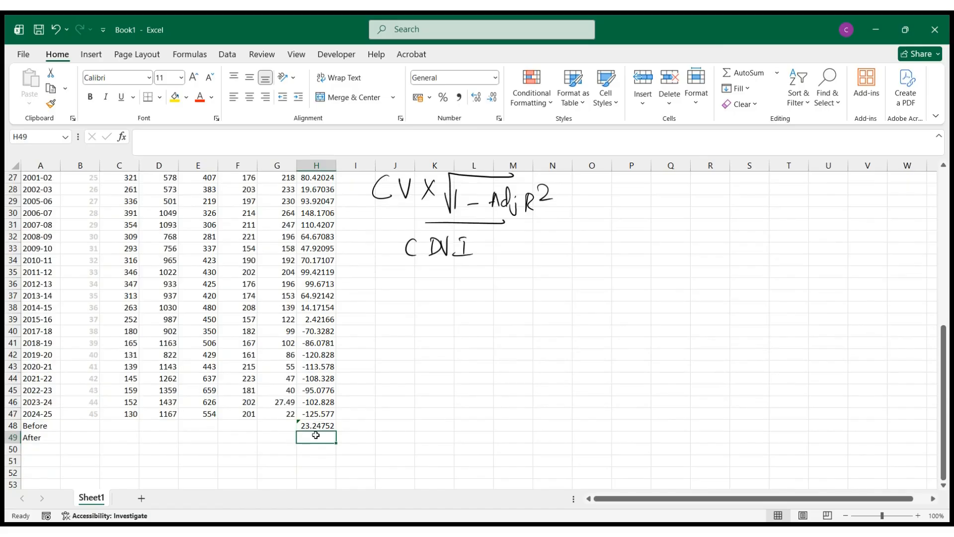
type("=st")
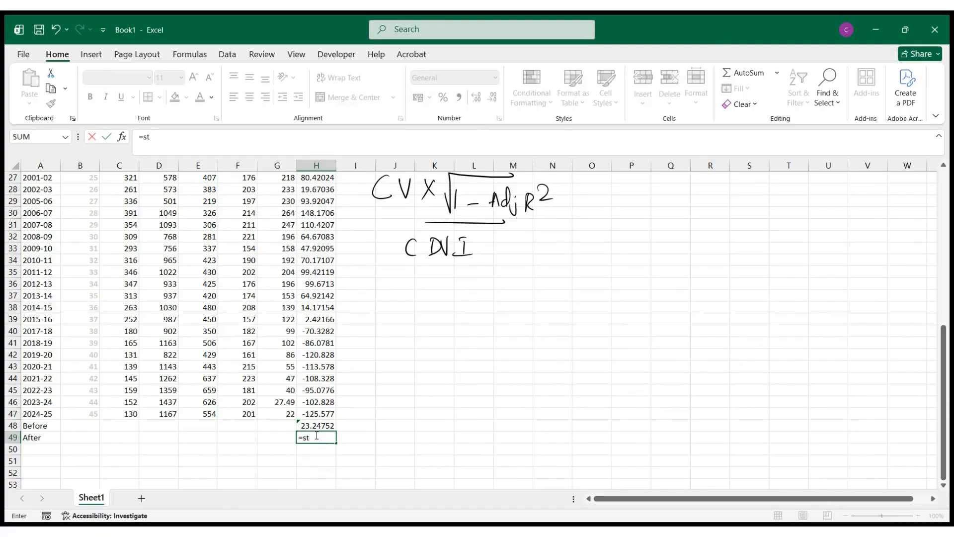
double_click(363, 441)
scroll(315, 423, "up", 6)
scroll(310, 380, "down", 3)
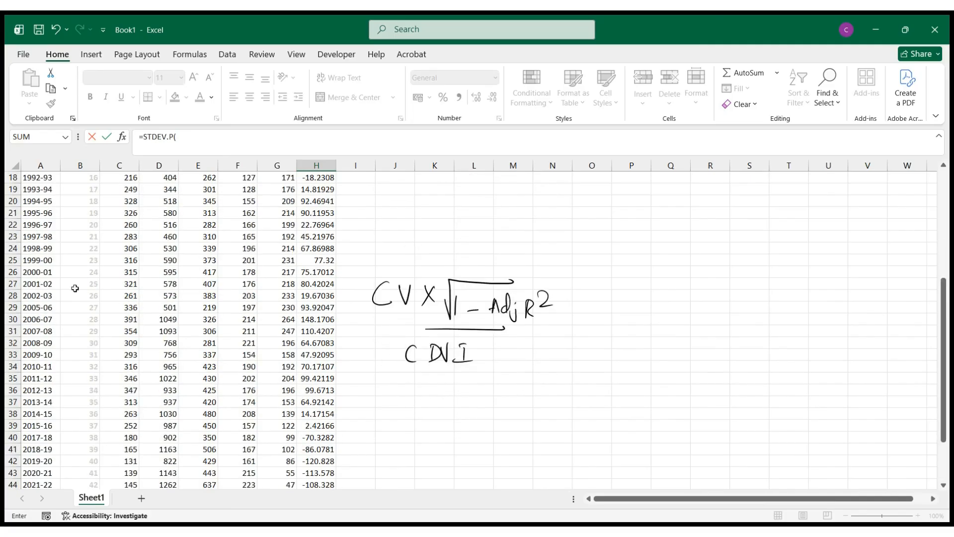
left_click_drag(312, 283, 311, 437)
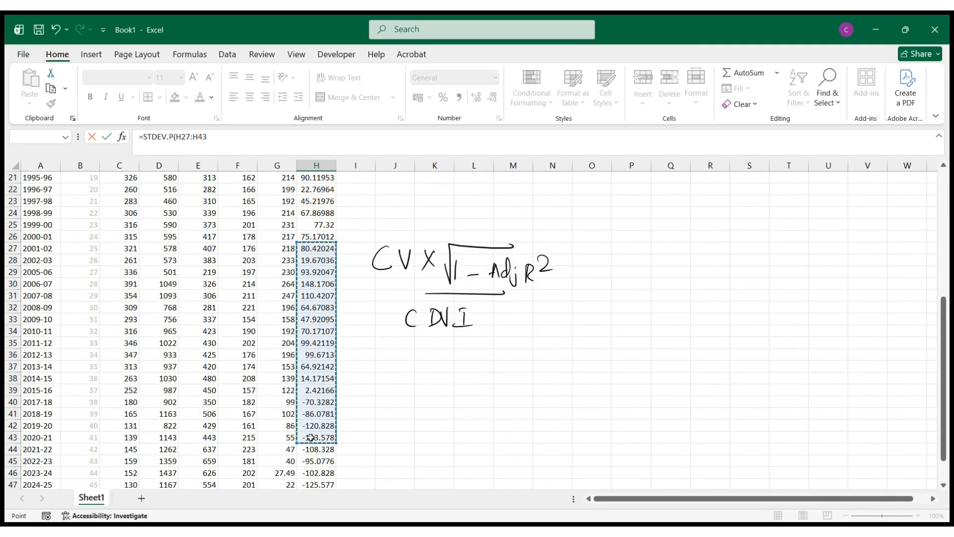
scroll(311, 438, "down", 5)
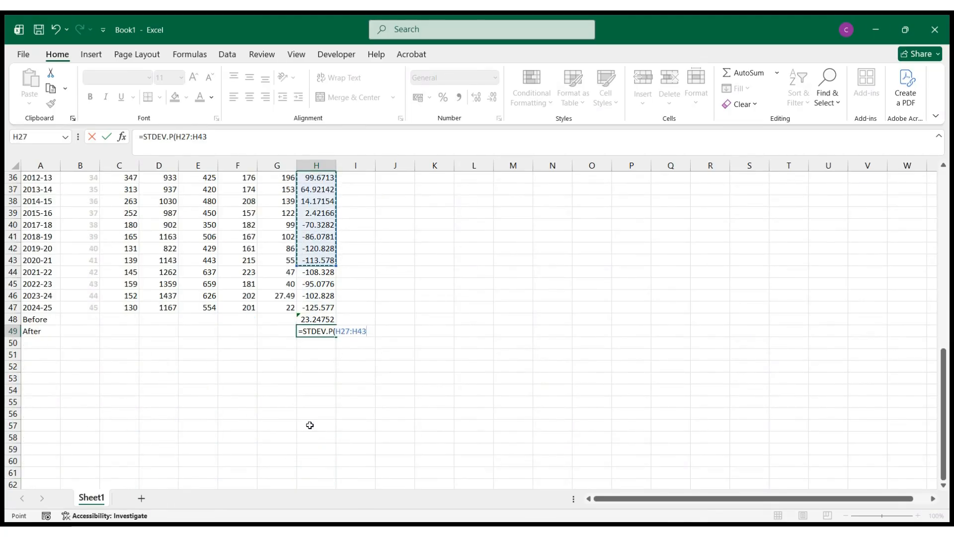
- Divide the STDEV.P result in H49 by AVERAGE of the TN values C27:C43
type(")")
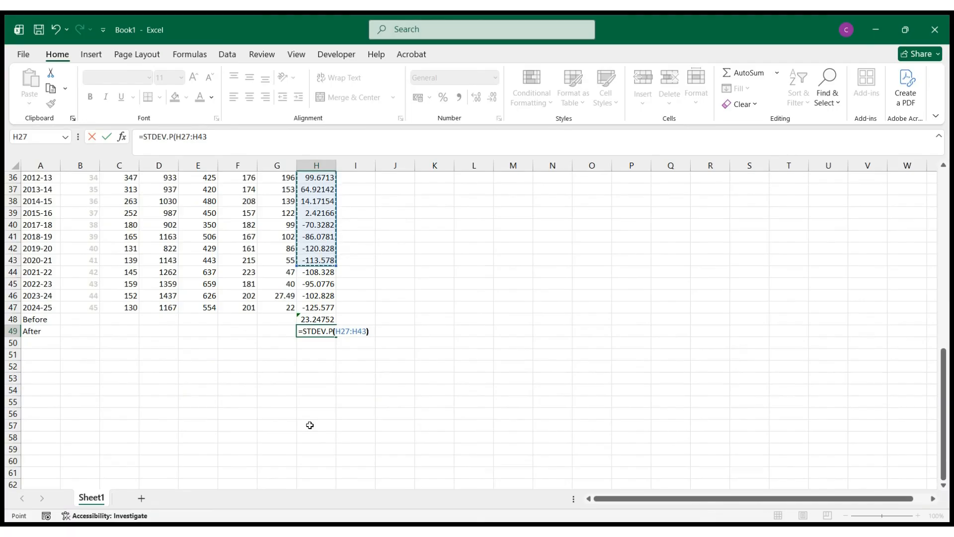
type("/AVERAGE(")
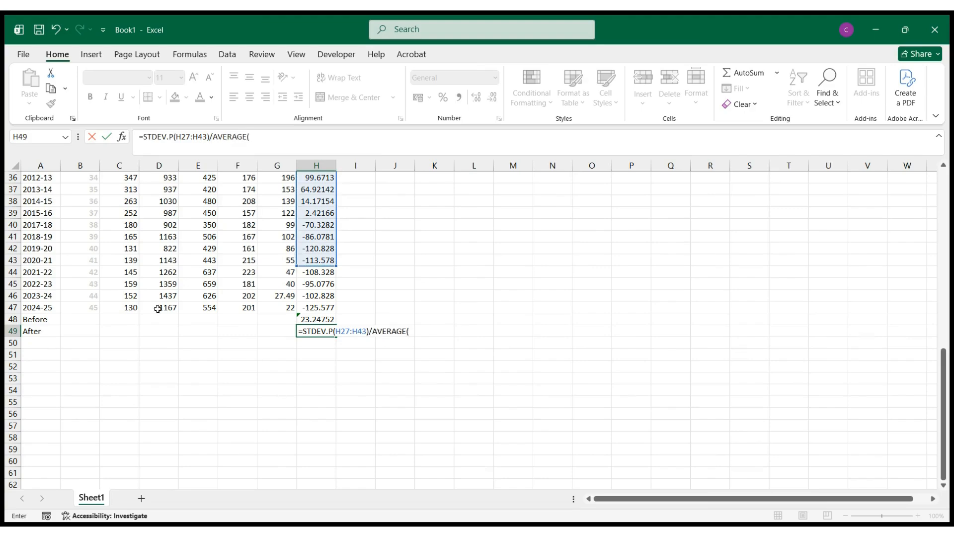
scroll(155, 307, "up", 4)
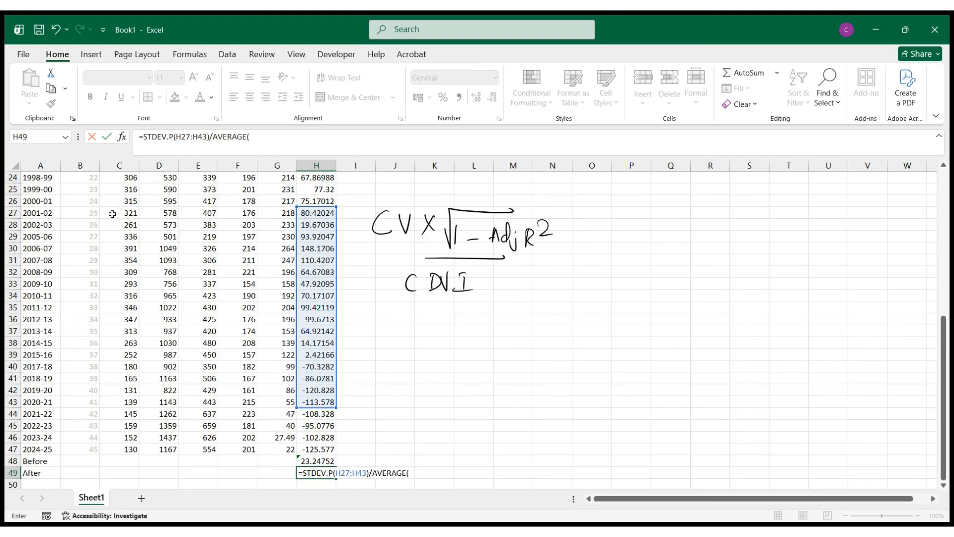
left_click_drag(115, 214, 126, 403)
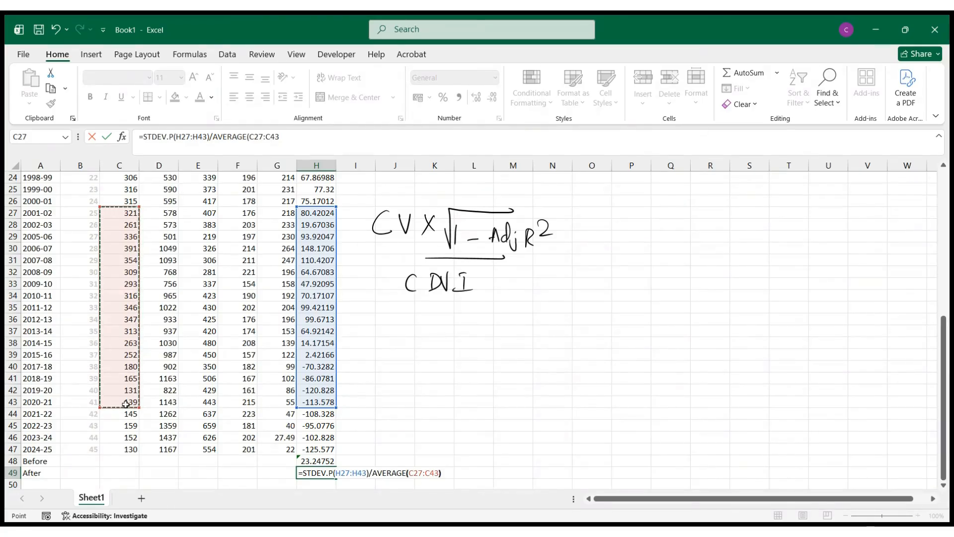
type(")")
- Enclose the H49 ratio in parentheses, multiply it by 100 and enter the formula
left_click(287, 130)
type(")")
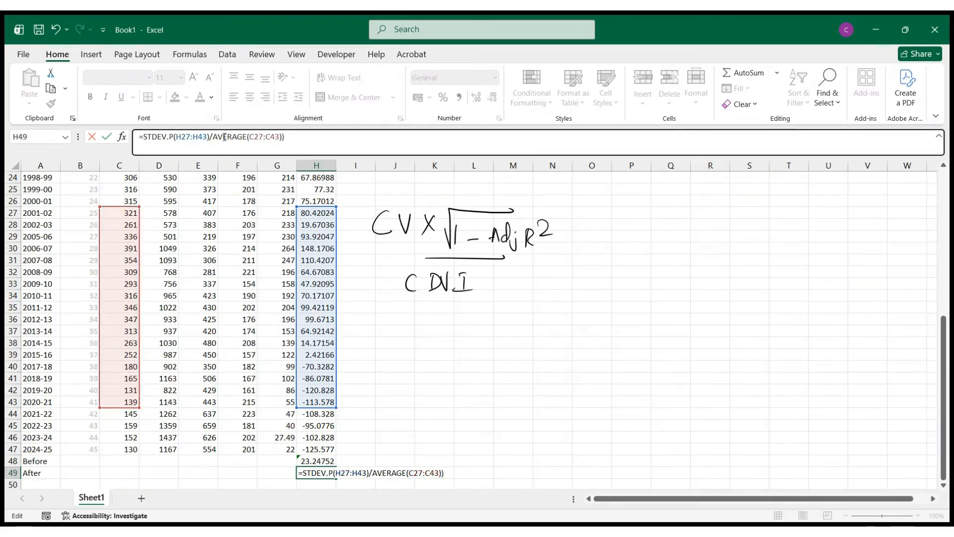
left_click(142, 137)
type("(")
left_click(298, 138)
type("*100")
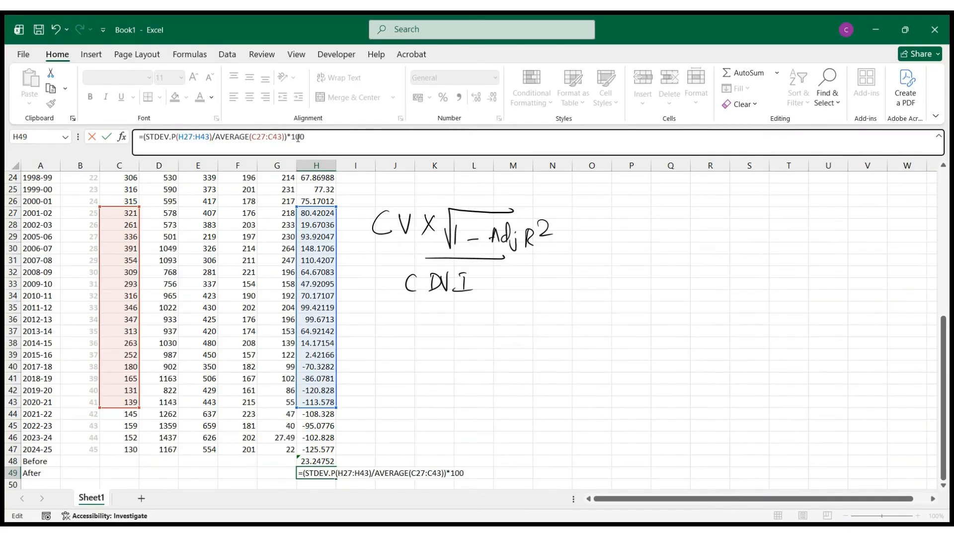
key("Return")
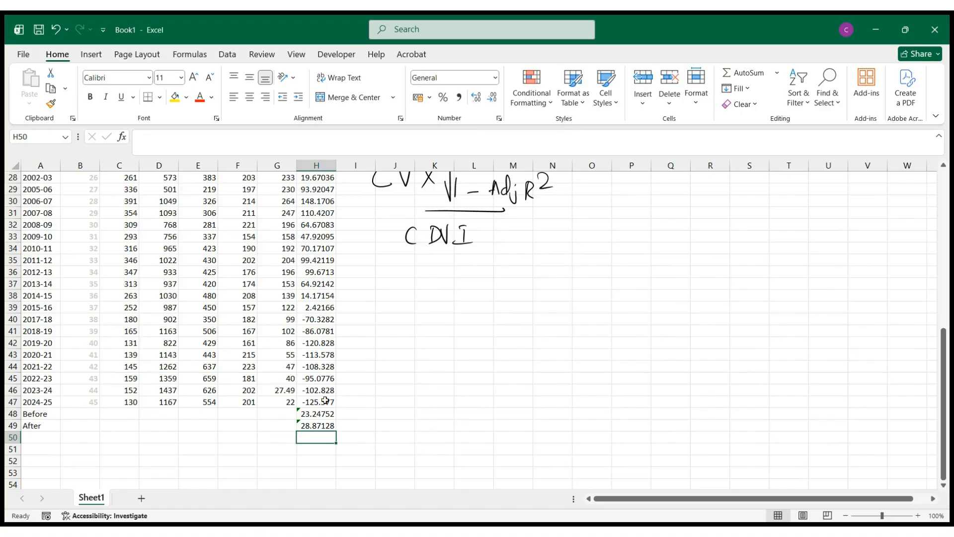
- Start a formula in H50, below the After result, with SQRT of 1 minus an RSQ function
scroll(512, 231, "up", 1)
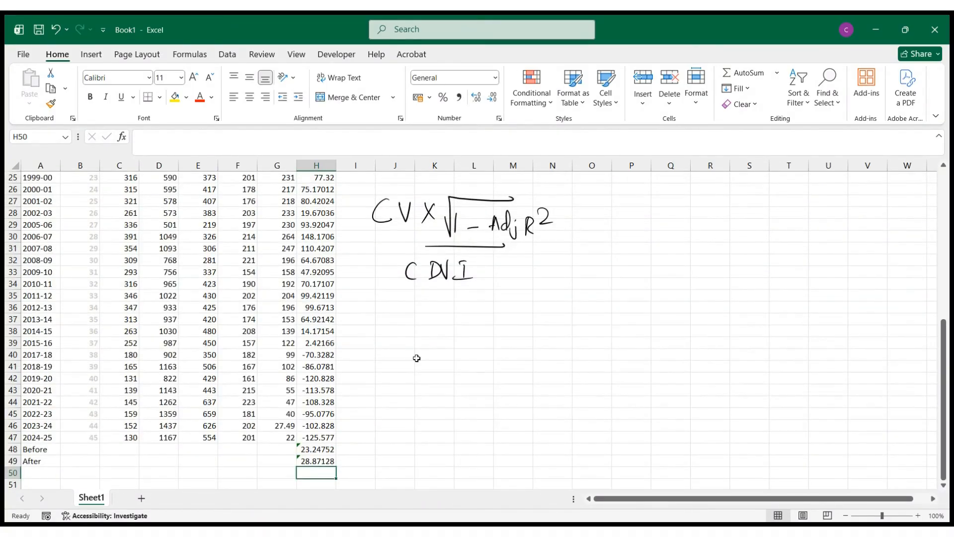
scroll(347, 427, "down", 1)
type("=sqr")
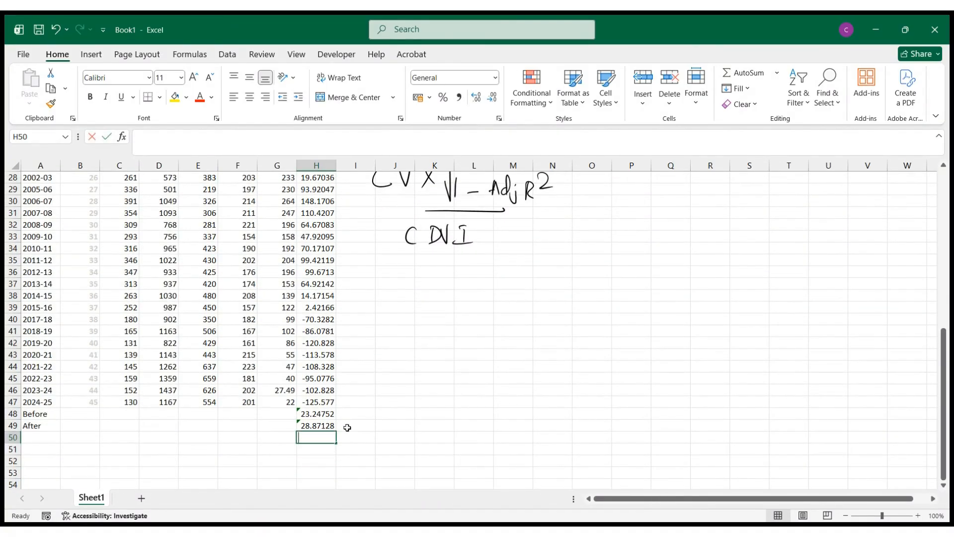
type("t")
key("Tab")
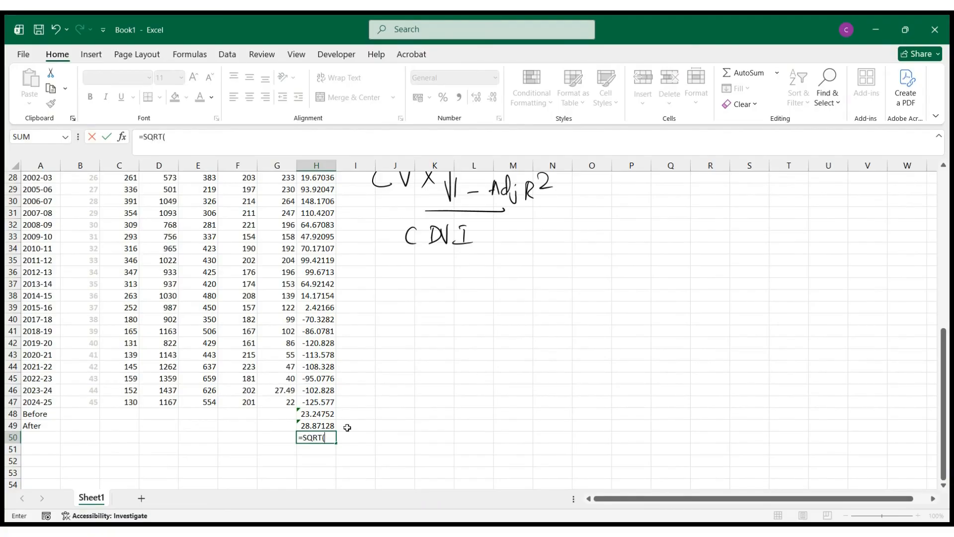
type("1-rsq")
key("Tab")
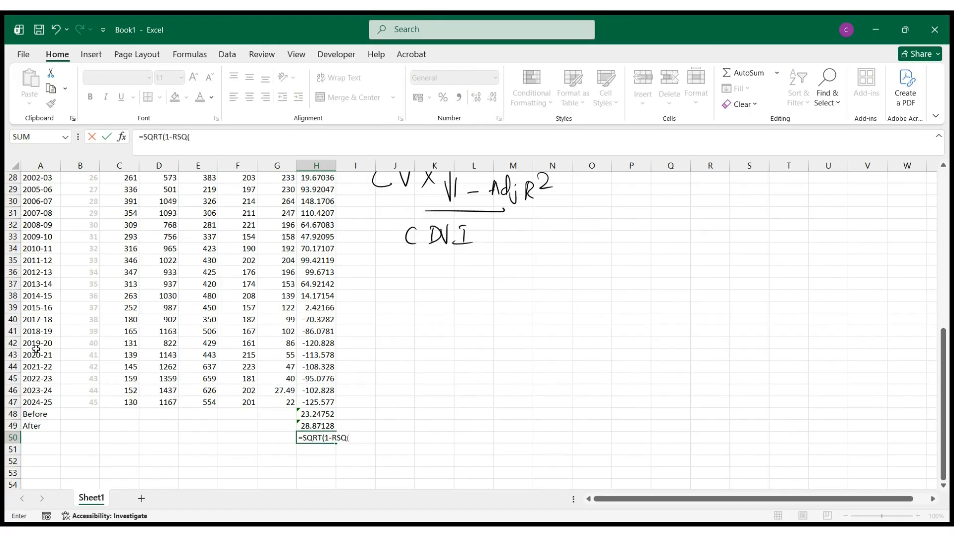
- Complete the RSQ in H50 with TN values C3:C47 and Trend values B3:B47, and enter the formula
scroll(169, 331, "up", 9)
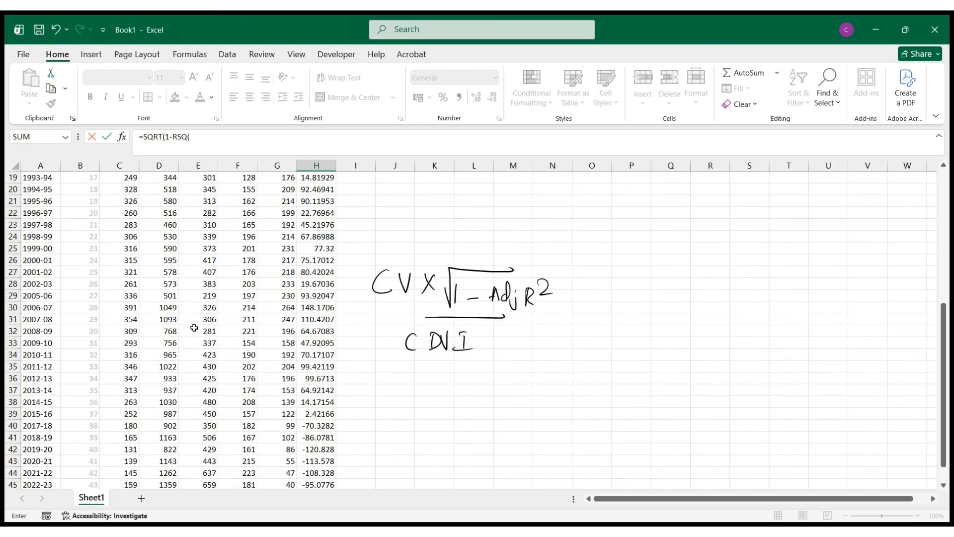
scroll(180, 318, "up", 1)
left_click(117, 201)
key("ctrl+shift+Down")
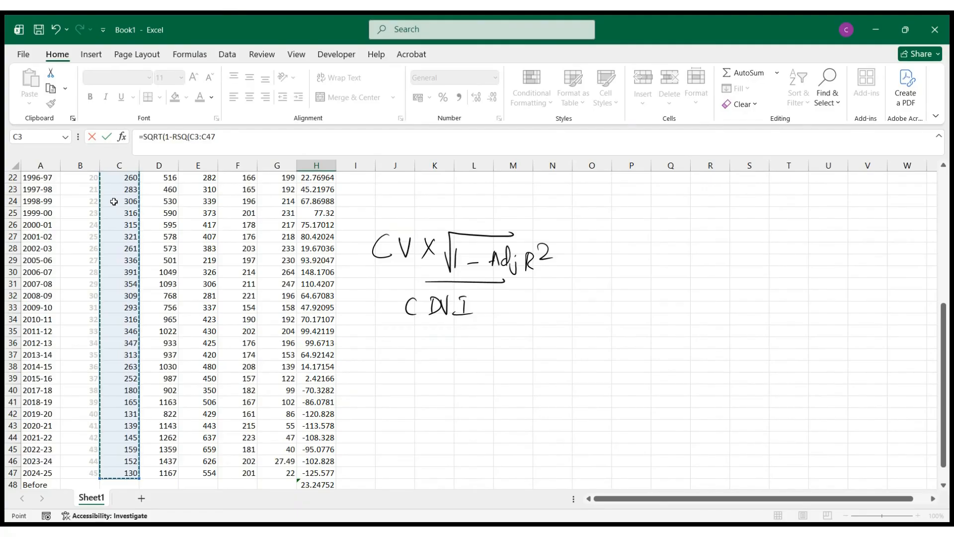
scroll(115, 201, "up", 7)
type(",")
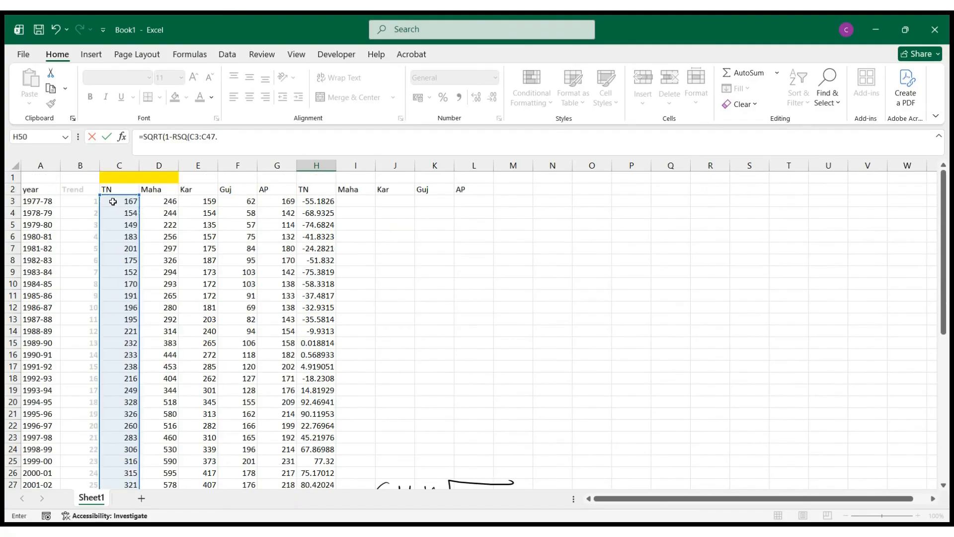
left_click(77, 199)
key("ctrl+shift+Down")
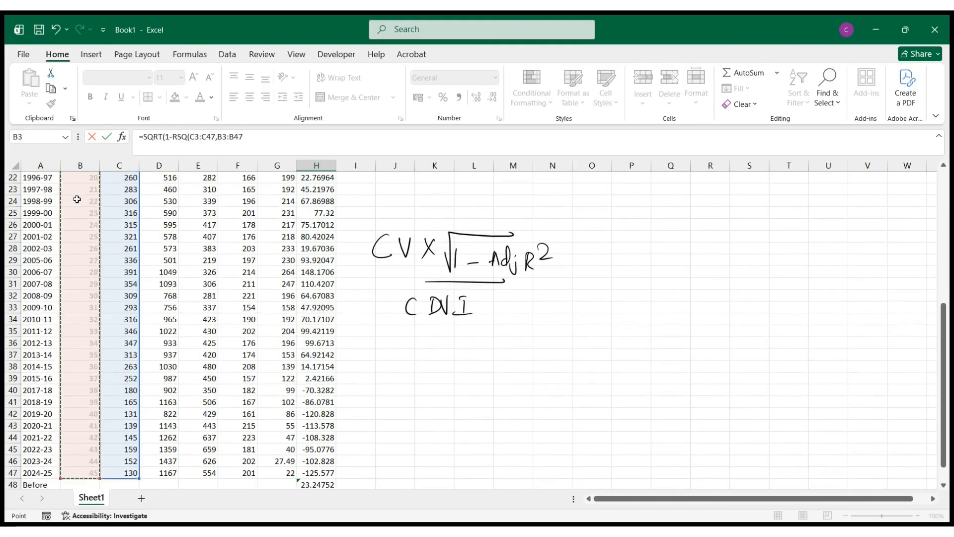
type(")")
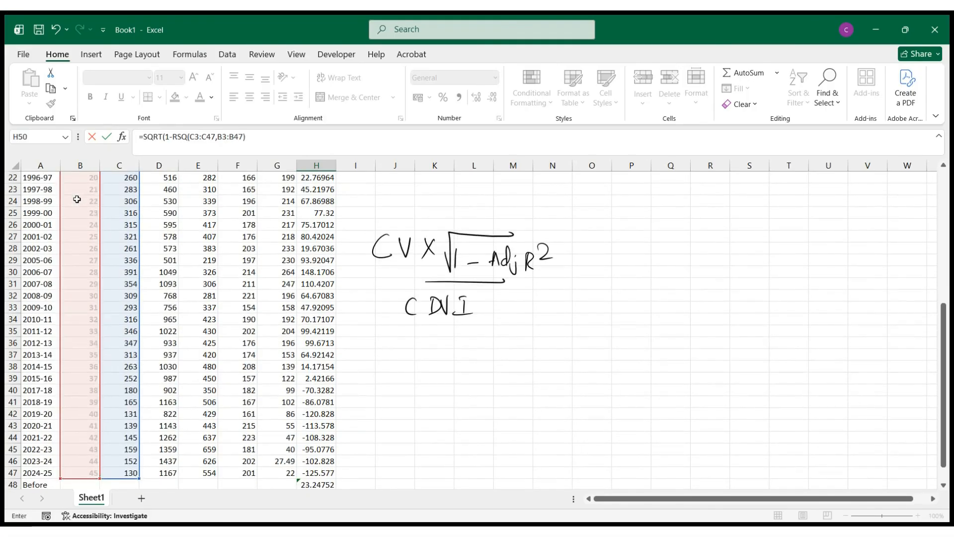
key("Return")
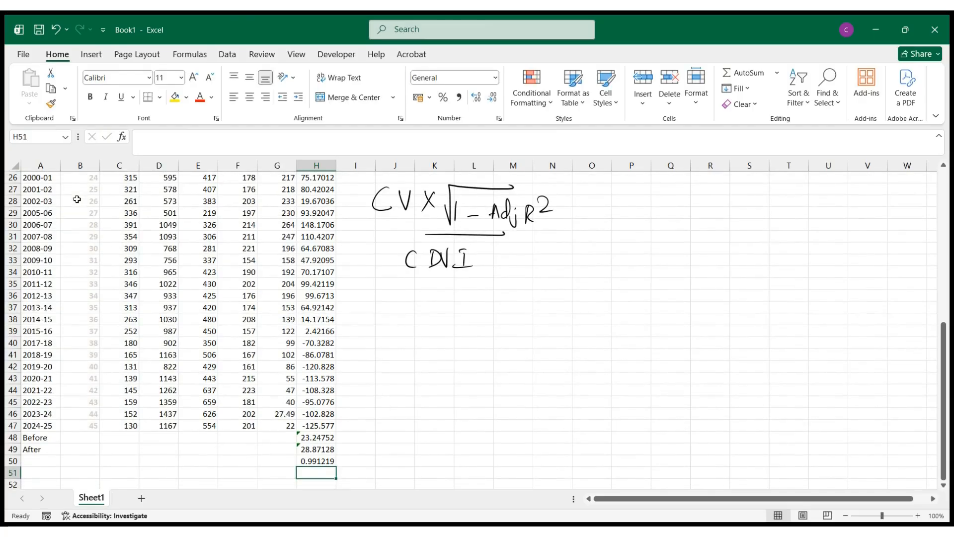
- Label cells G51 and G52 as CDVI
scroll(348, 452, "down", 2)
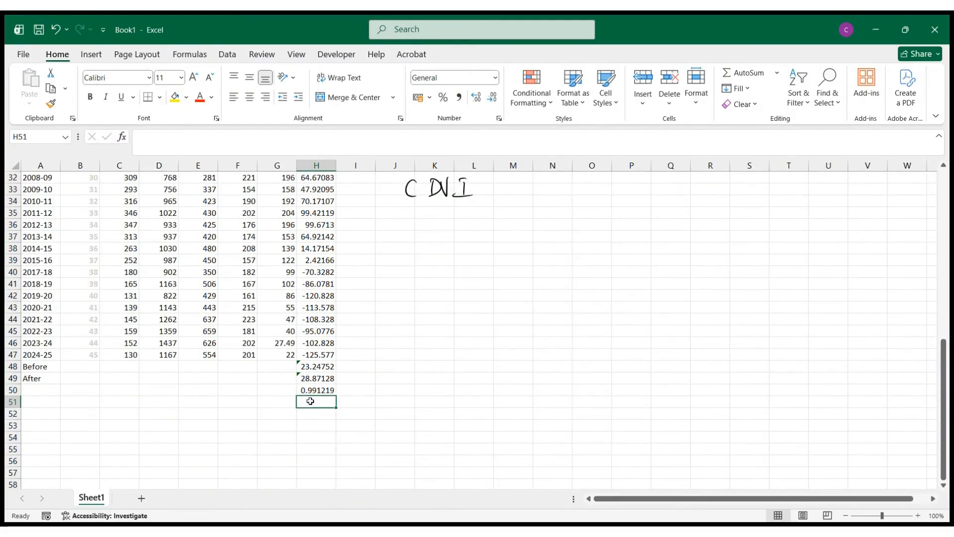
type("=")
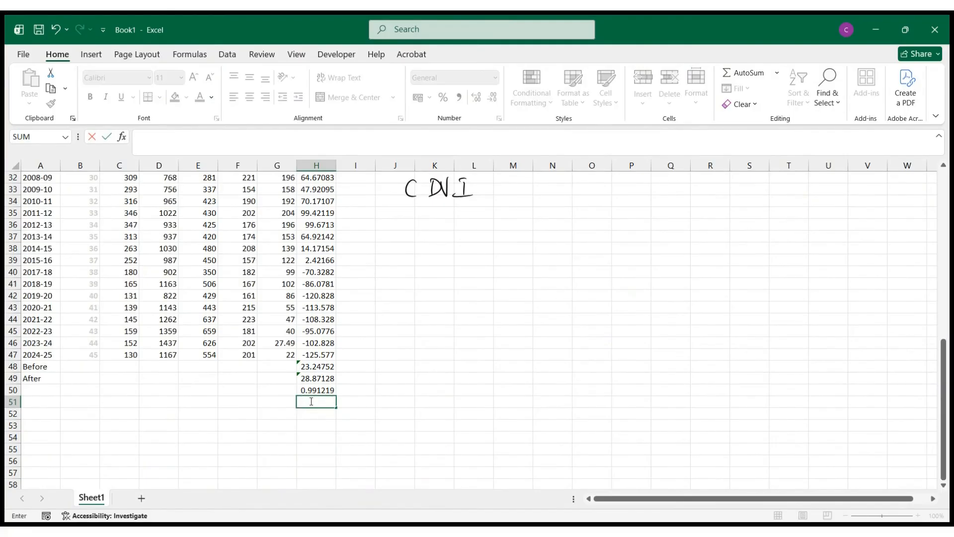
key("Escape")
key("Left")
type("CDVI")
key("Return")
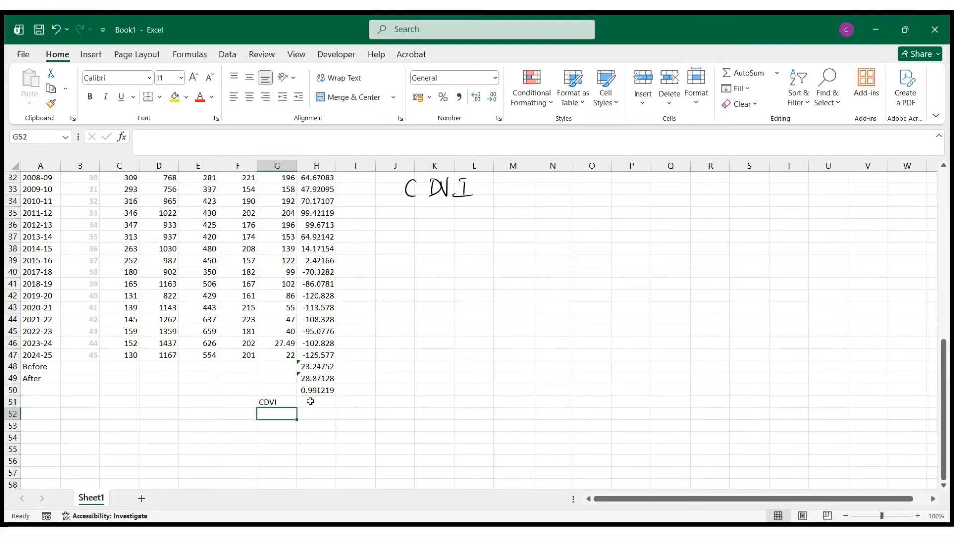
type("CDVI")
- Calculate the first CDVI in H51 by multiplying the Before coefficient of variation in H48 by H50
left_click(311, 401)
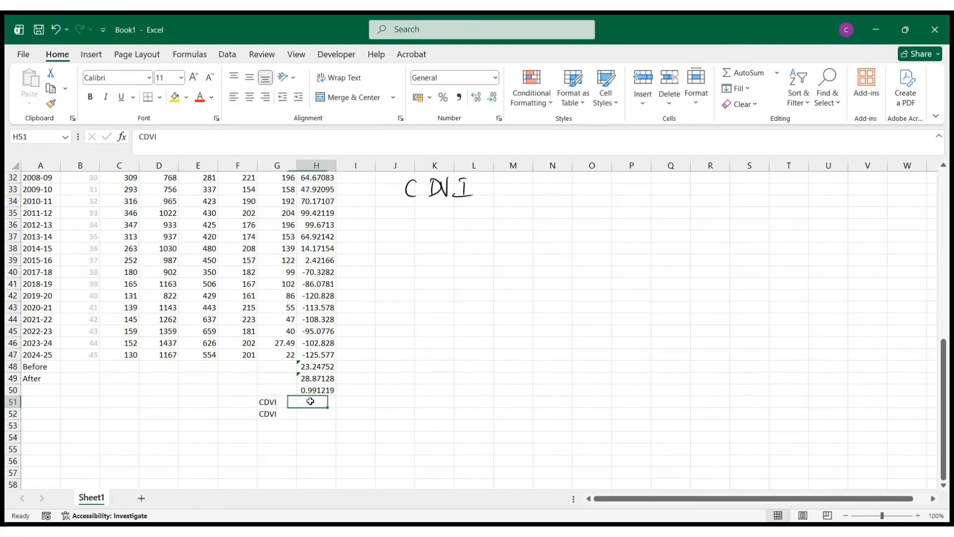
type("=")
key("Up")
key("Up")
key("Up")
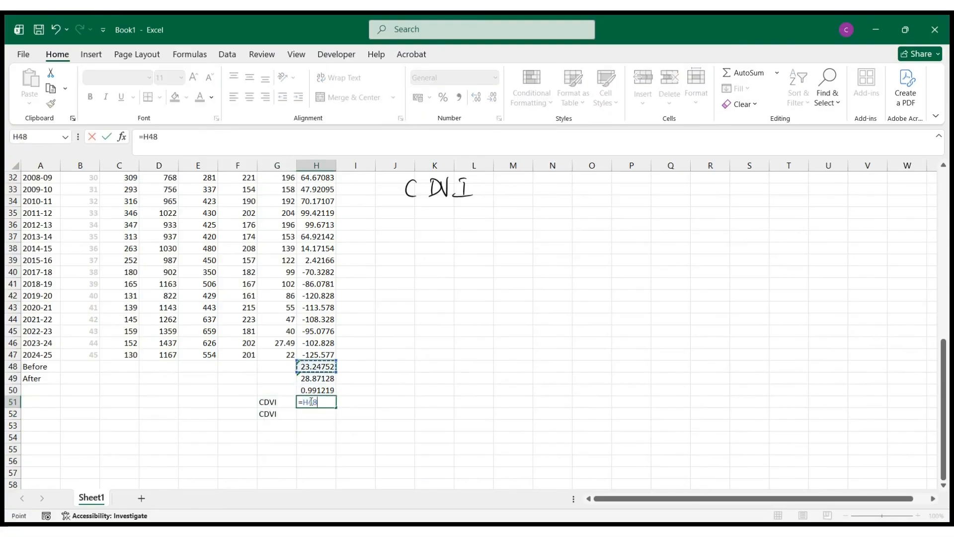
type("*")
key("Down")
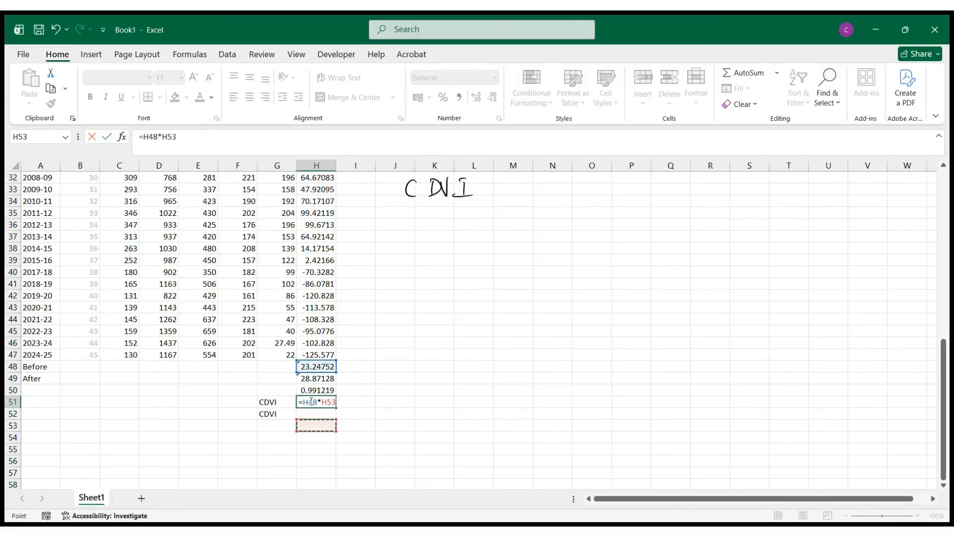
key("Up")
key("Up")
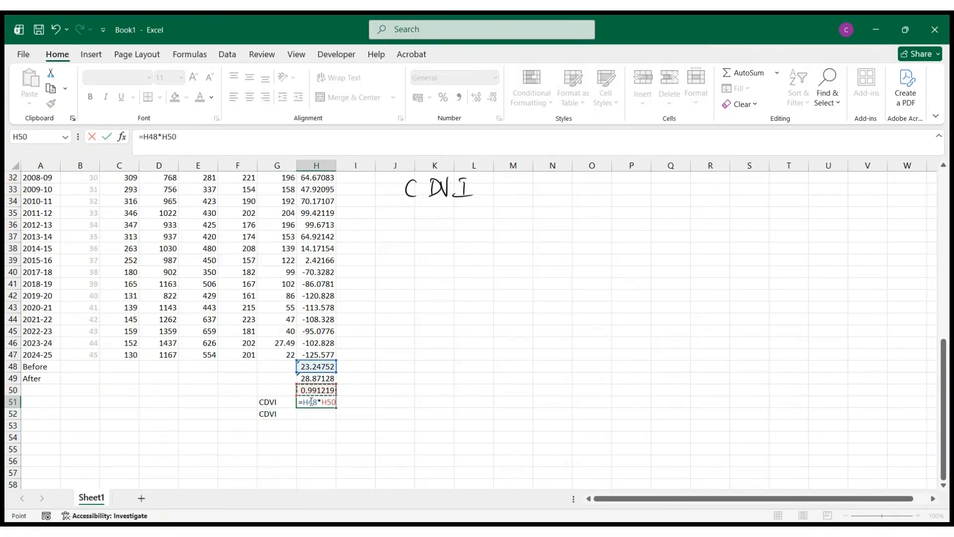
key("Return")
- Calculate the second CDVI in H52 as H49*H50, and format H51:H52 to two decimal places
type("=")
key("Up")
key("Up")
key("Up")
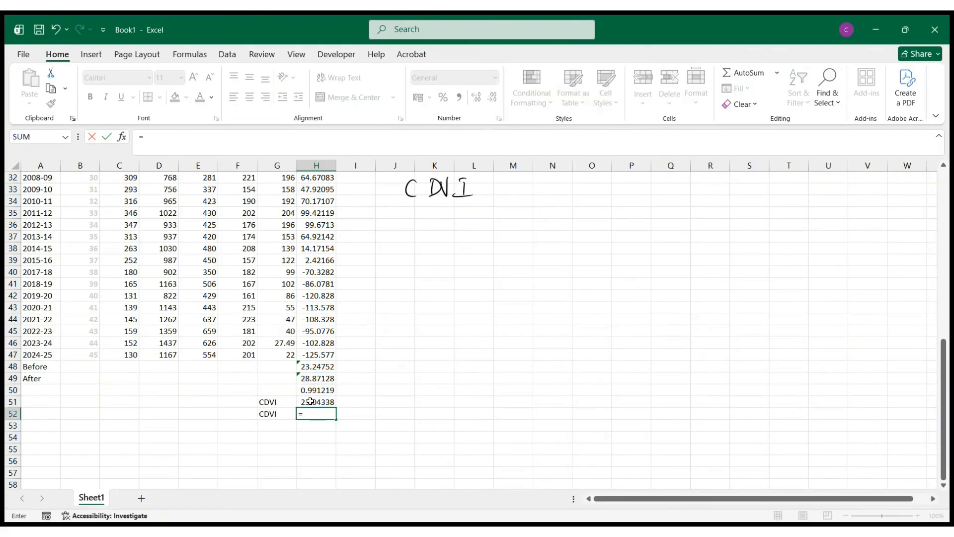
type("*")
key("Up")
key("Up")
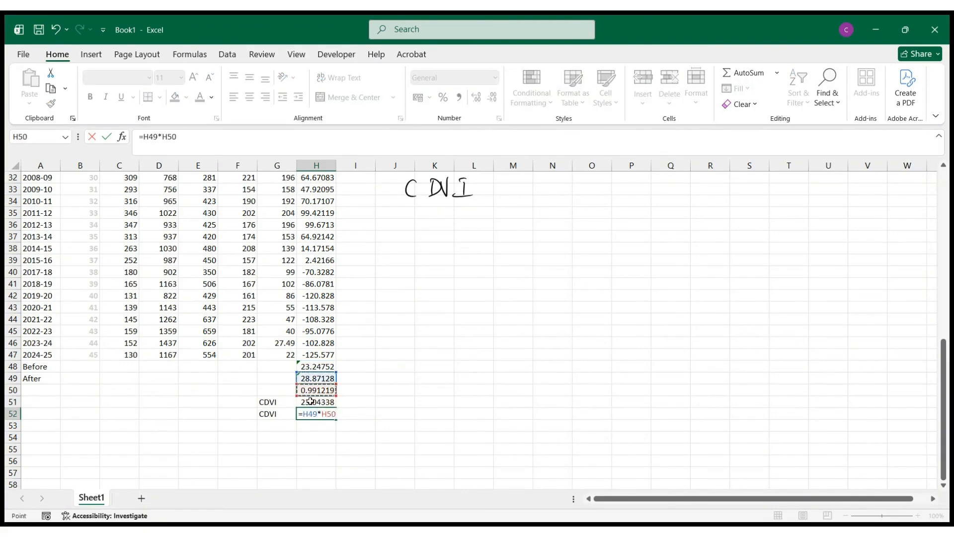
key("Return")
left_click_drag(326, 404, 326, 414)
left_click(492, 97)
left_click(492, 97)
left_click(492, 97)
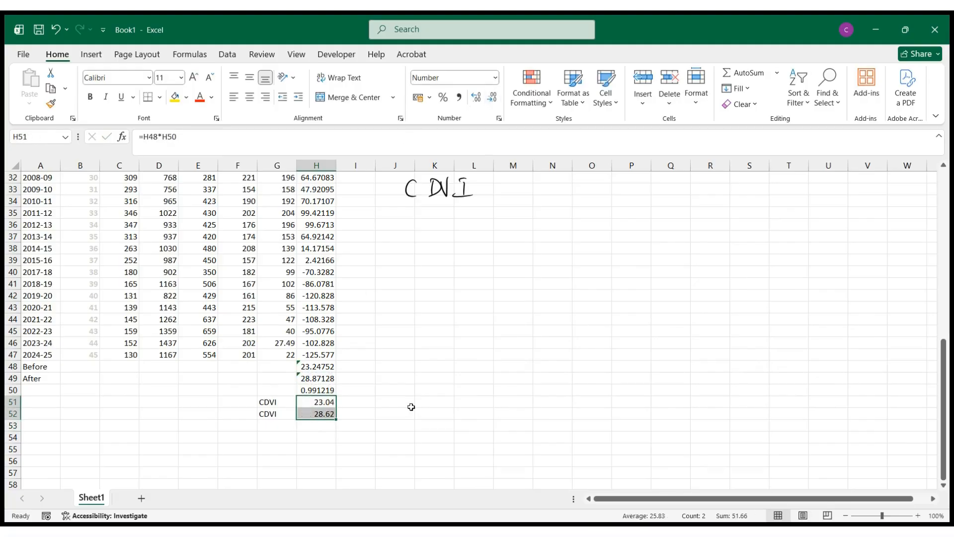
- Label the two CDVI rows Before in F51 and After in F52
left_click(238, 404)
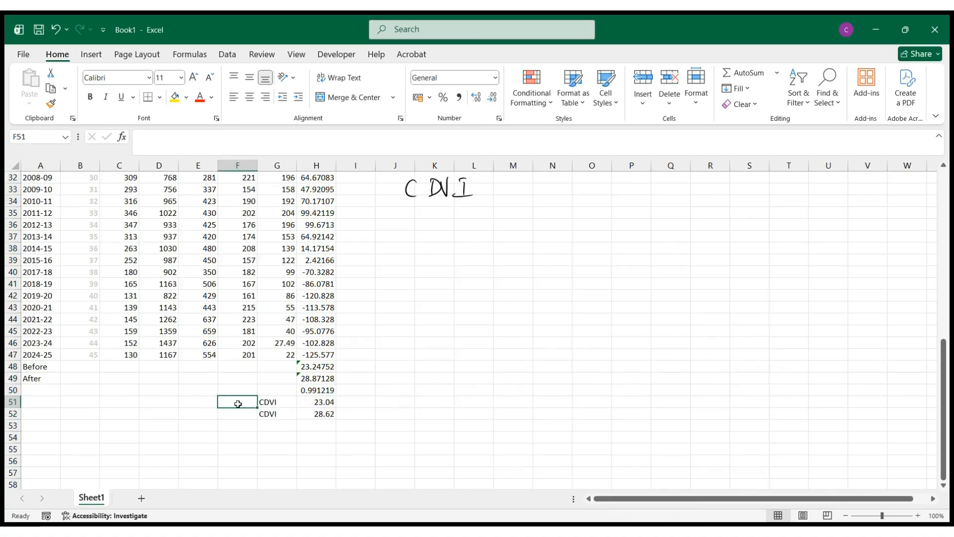
type("A")
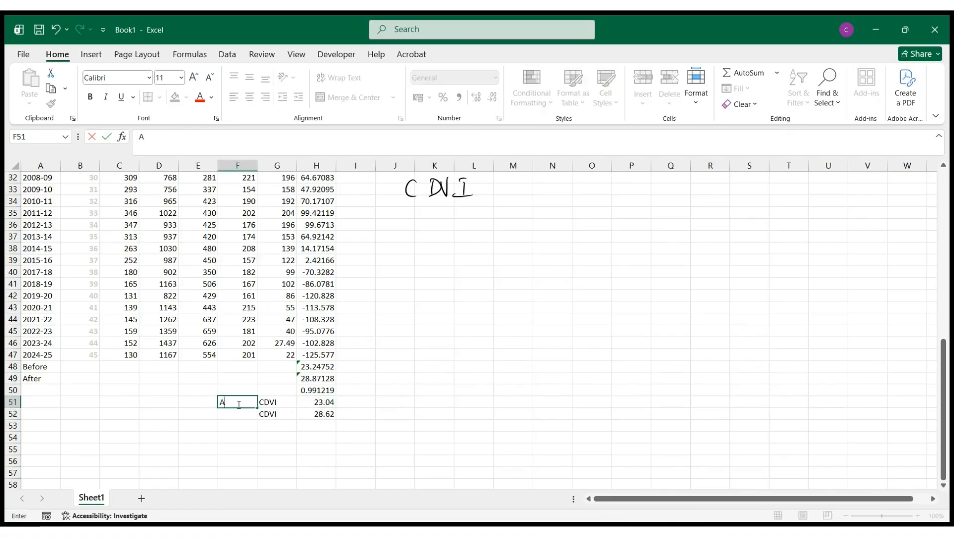
key("BackSpace")
type("Beffo")
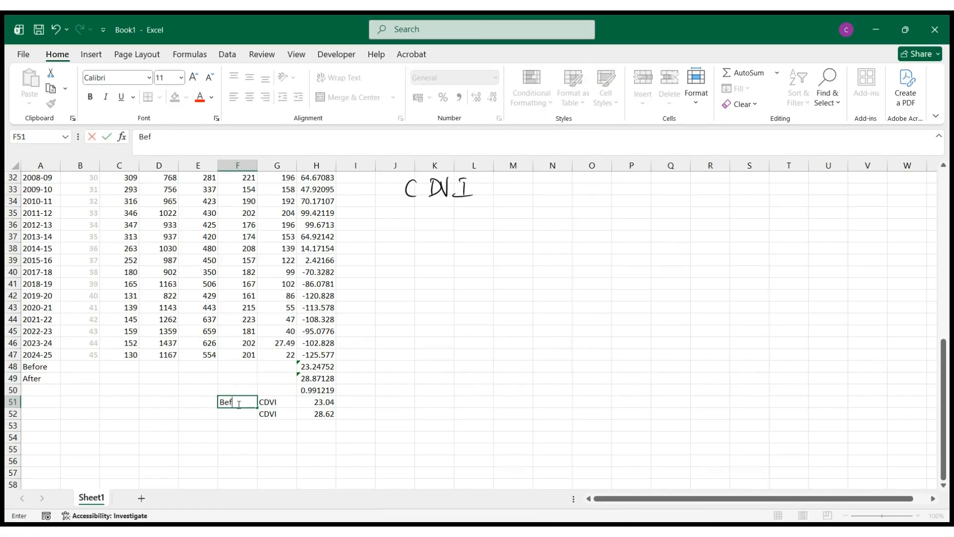
key("BackSpace")
key("BackSpace")
key("BackSpace")
type("fore")
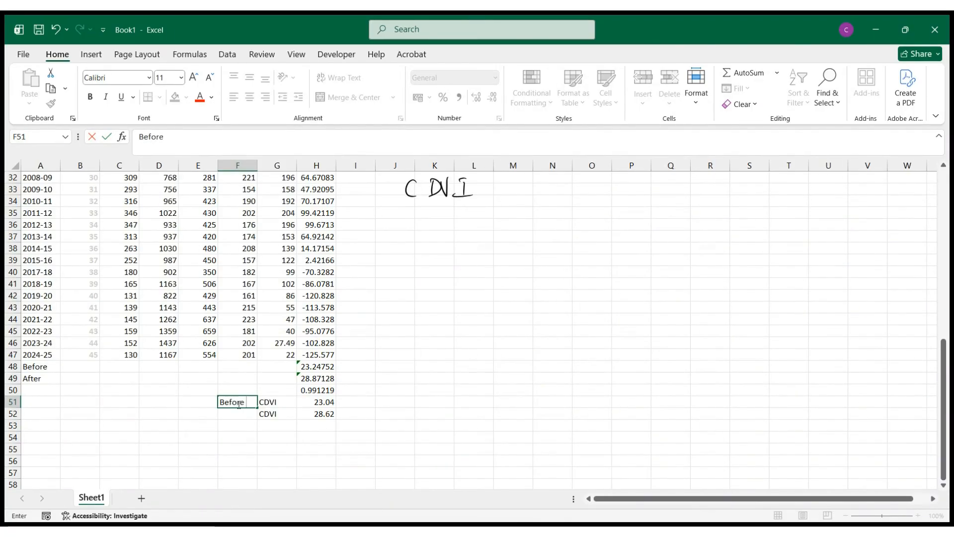
key("Return")
type("A")
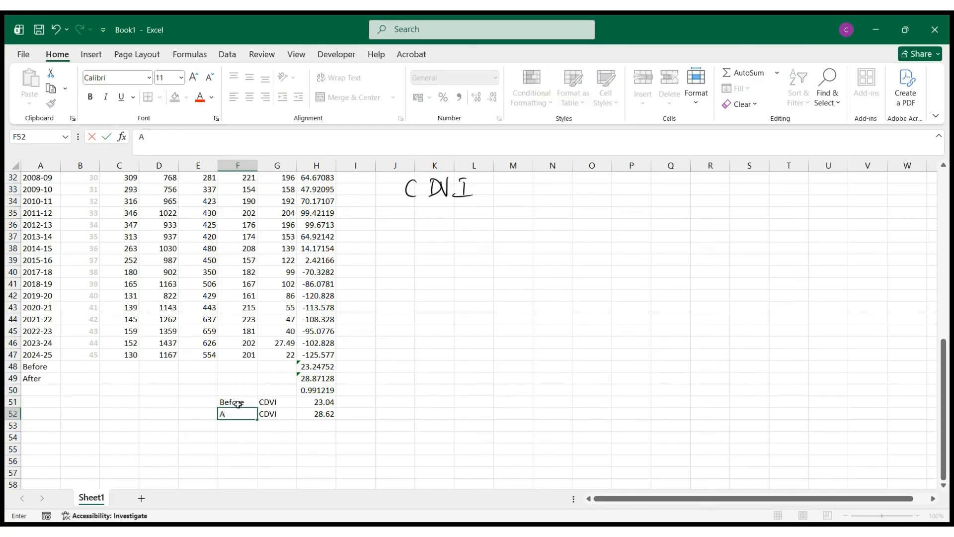
type("fter")
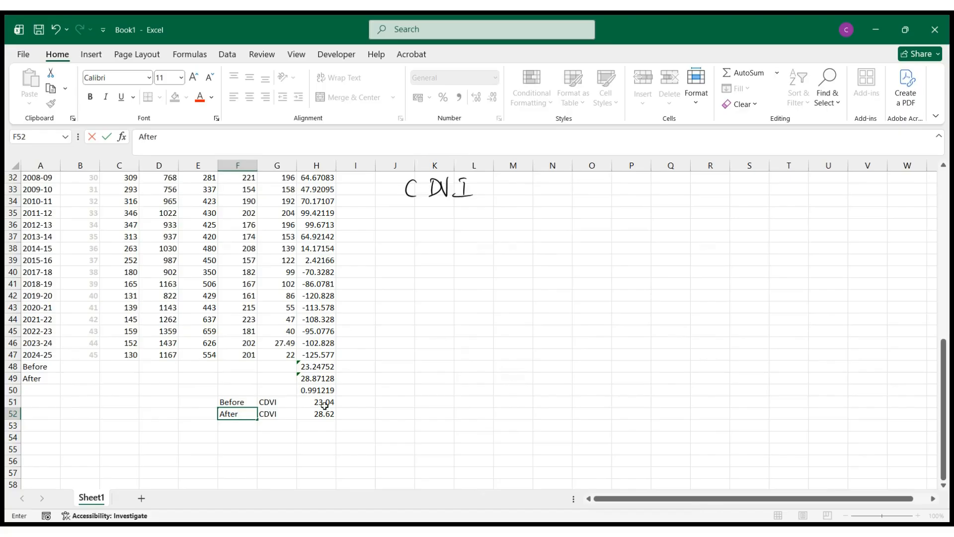
left_click_drag(310, 404, 311, 416)
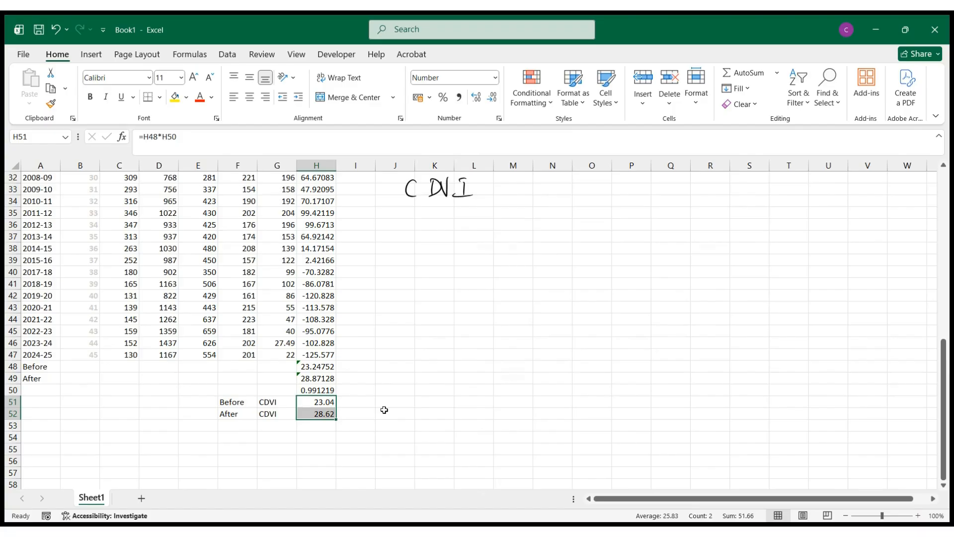
scroll(384, 409, "up", 10)
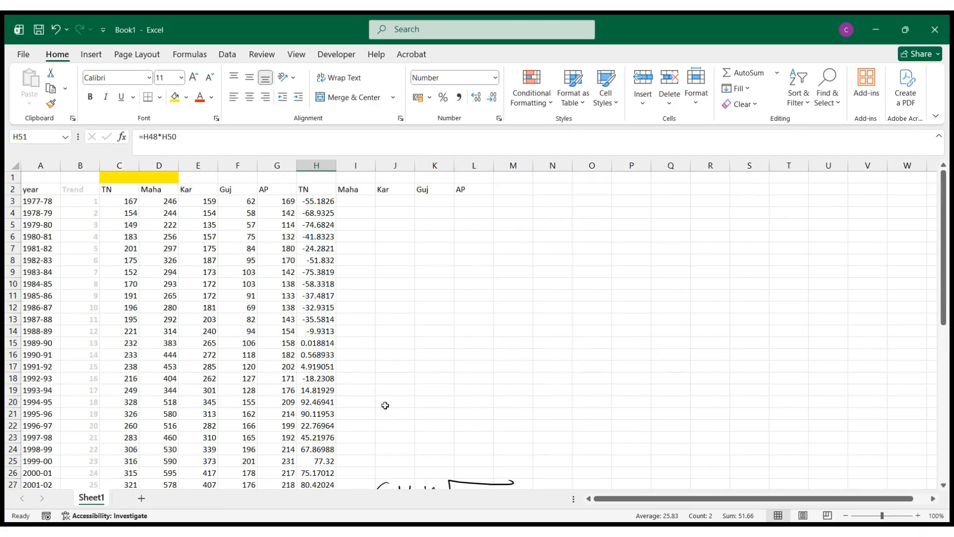
scroll(385, 405, "down", 7)
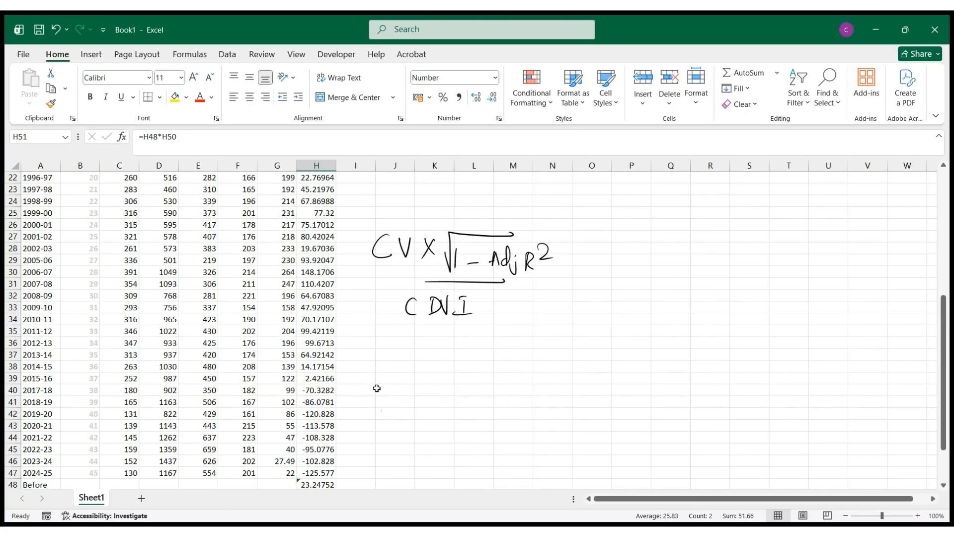